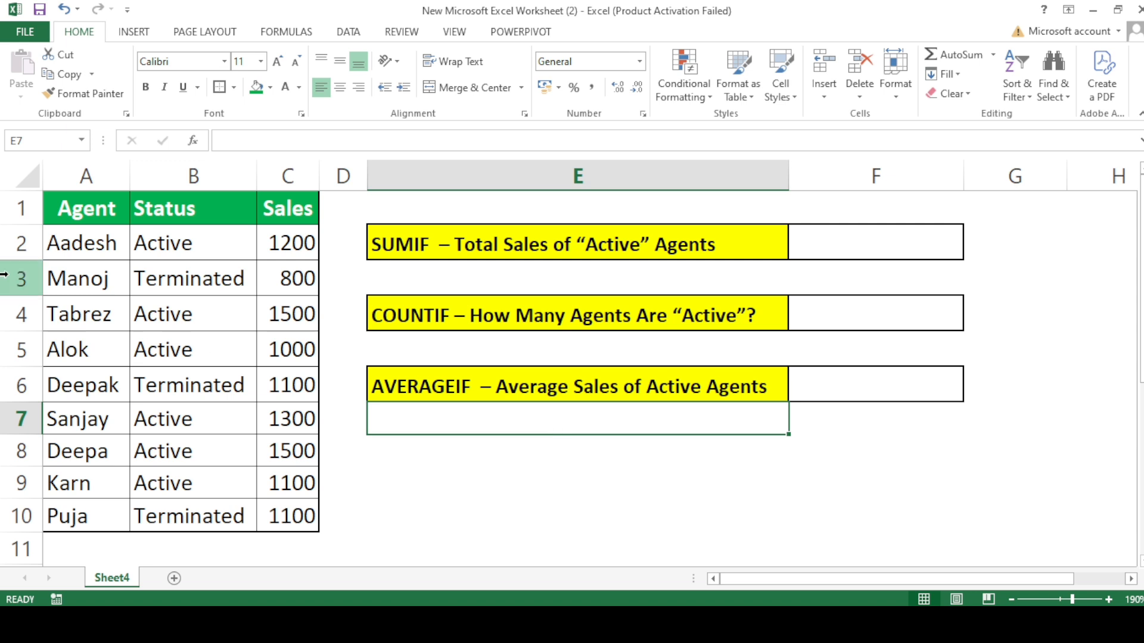
- Examine the agents' statuses and sales figures together with the SUMIF question about total sales of Active agents
click(138, 300)
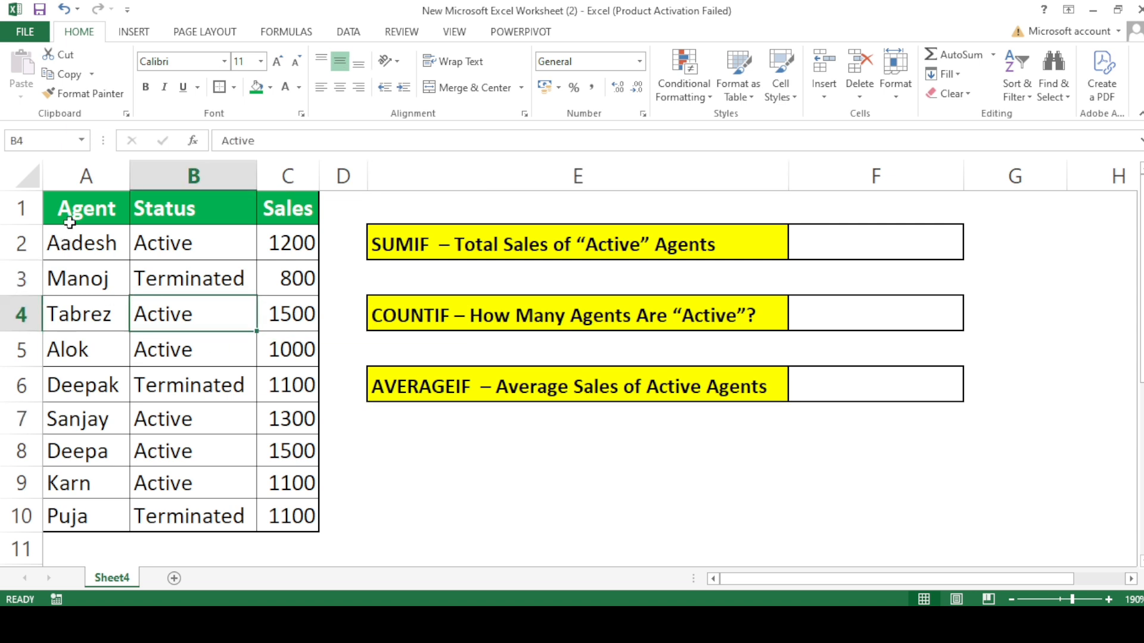
click(99, 254)
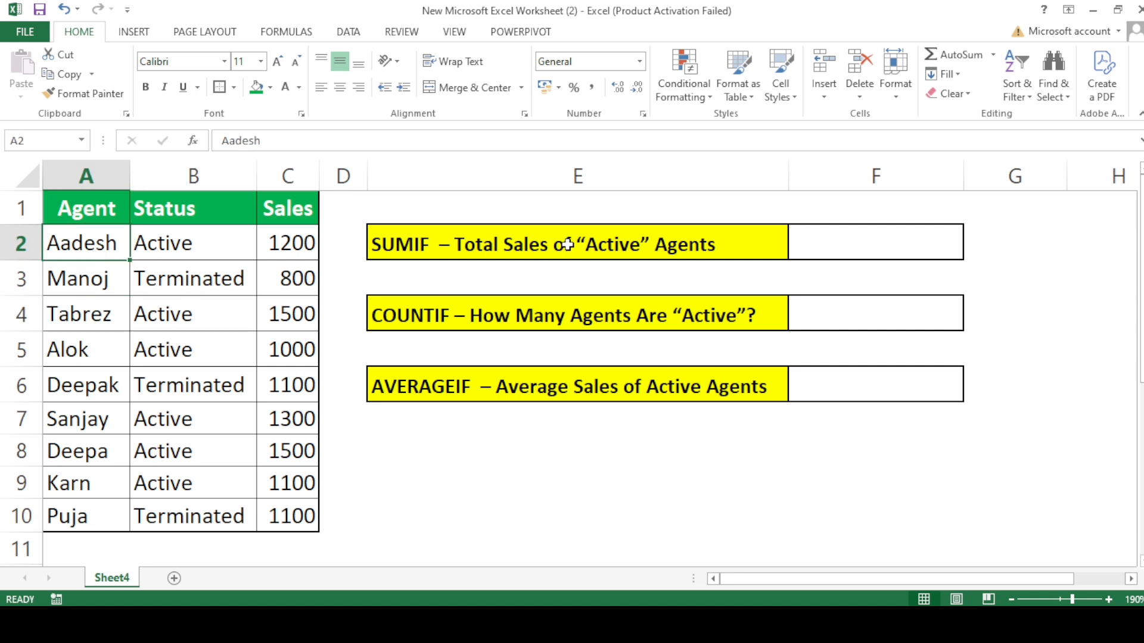
click(516, 238)
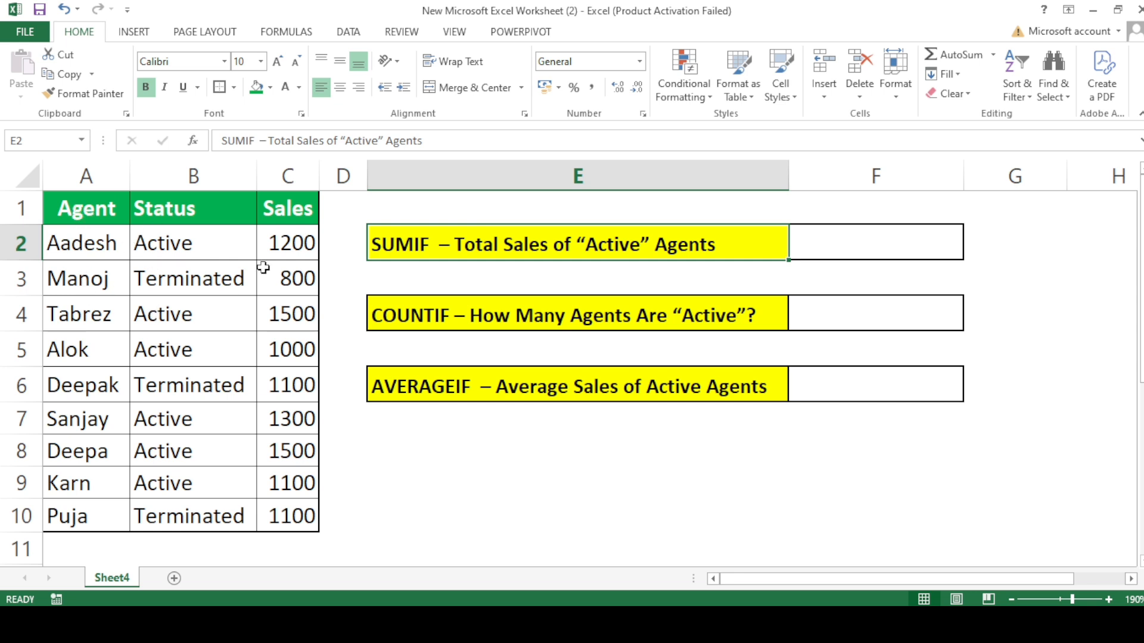
click(277, 254)
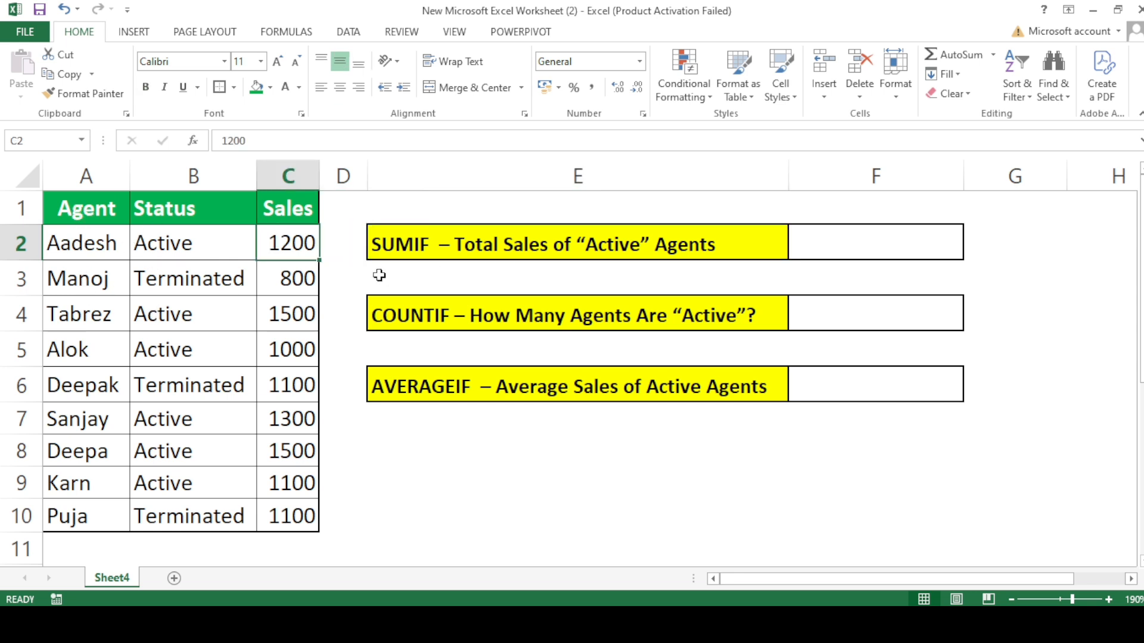
click(473, 246)
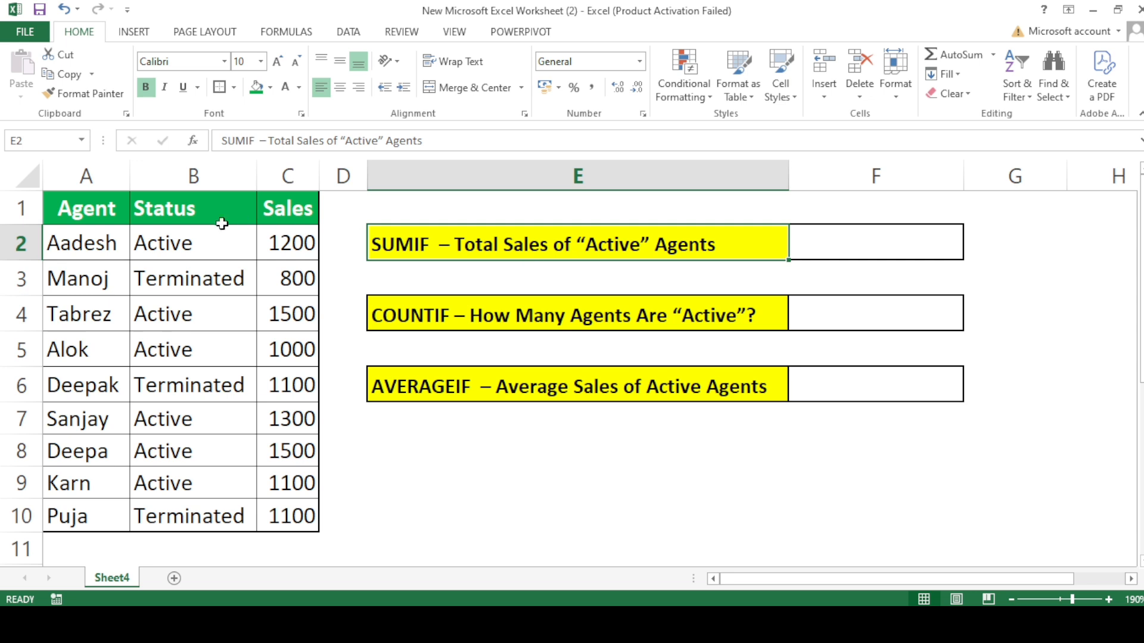
click(174, 247)
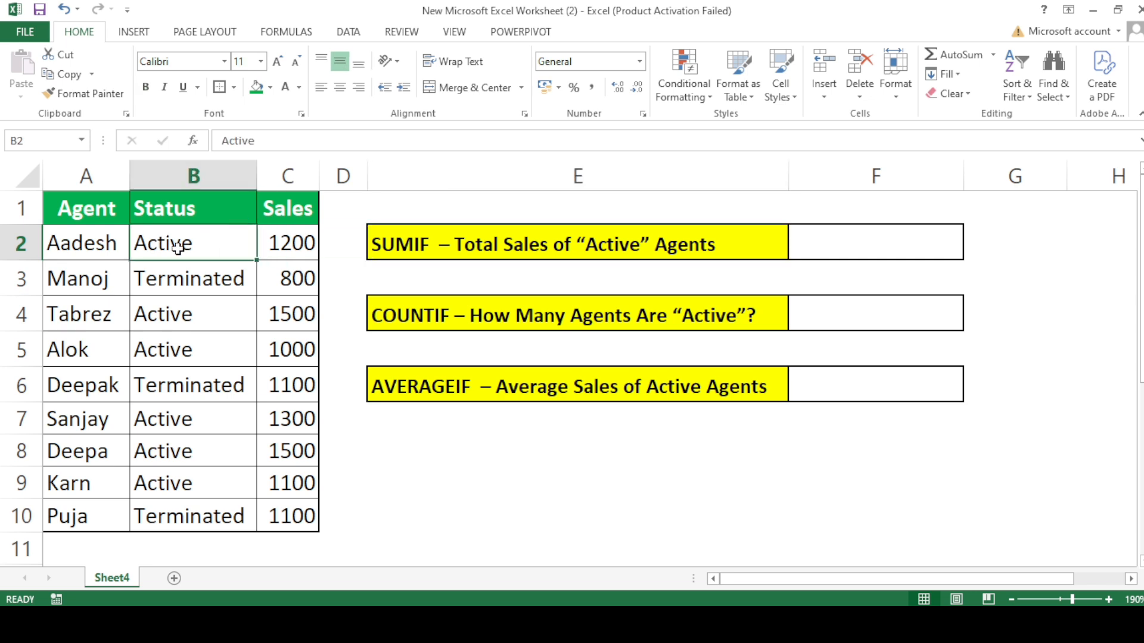
click(171, 319)
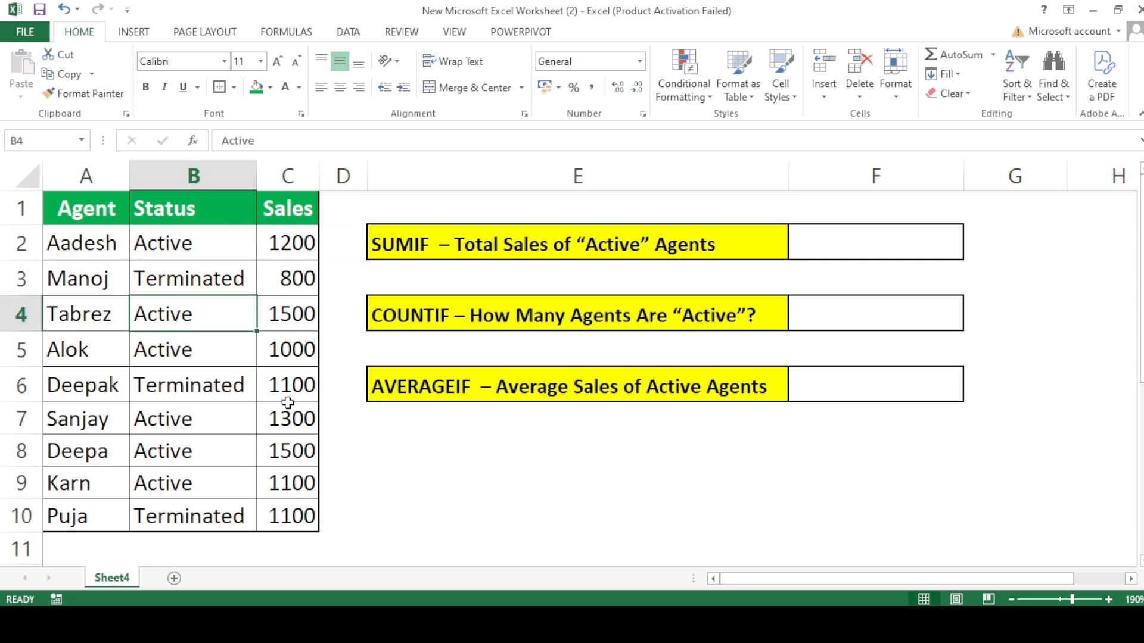
click(288, 424)
click(278, 266)
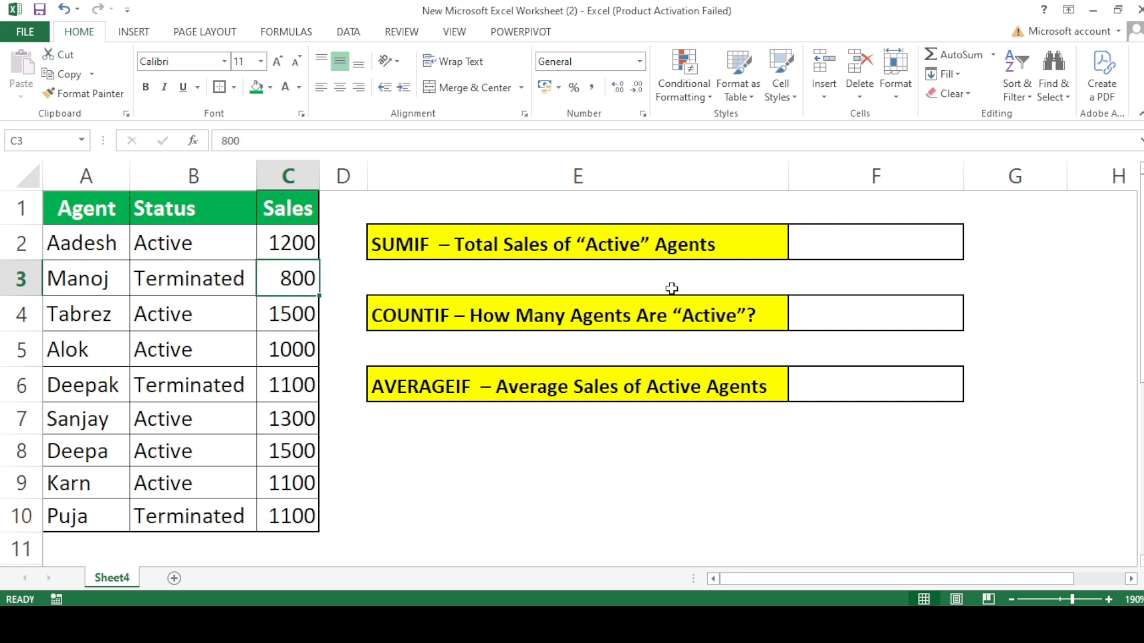
- Start a SUMIF formula in cell F2 with the status cells B2:B10 as its range
click(830, 251)
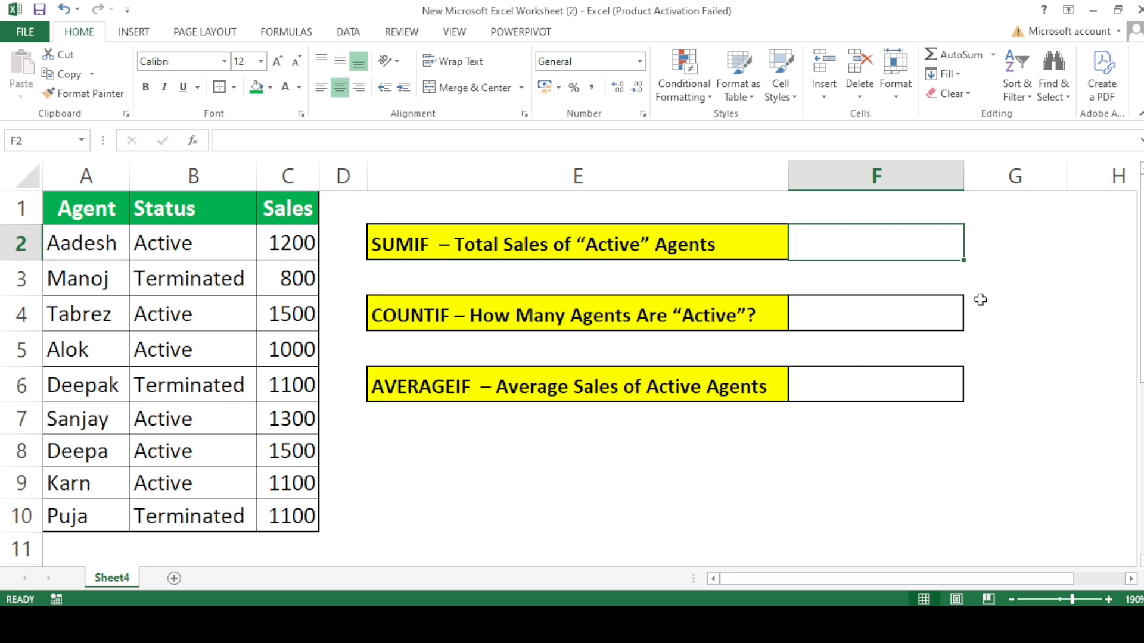
text(=)
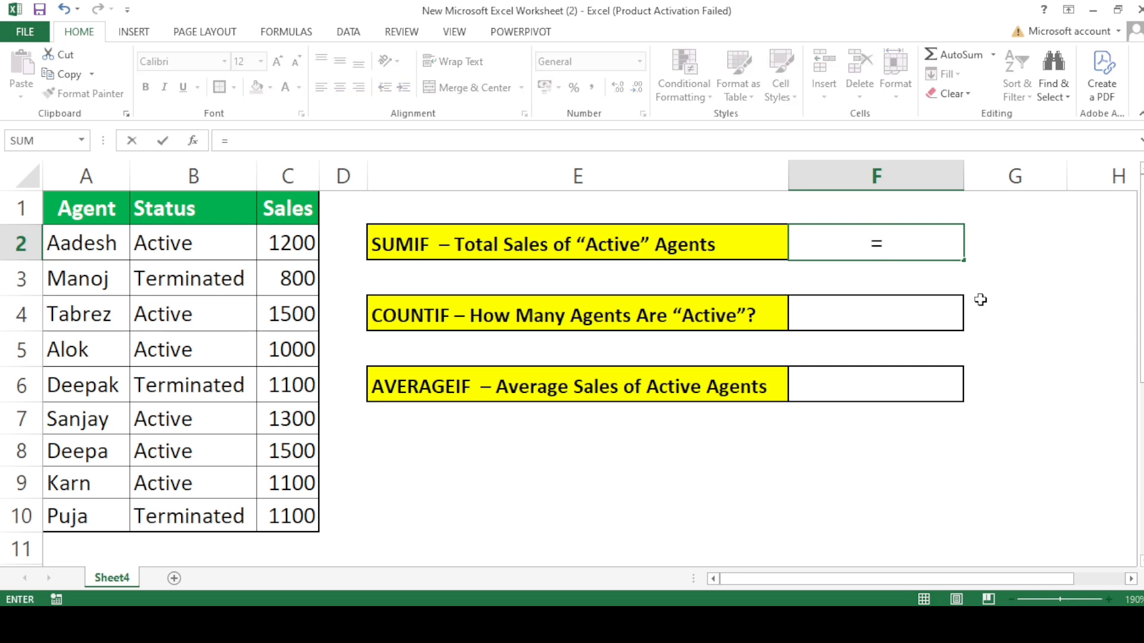
text(sumi)
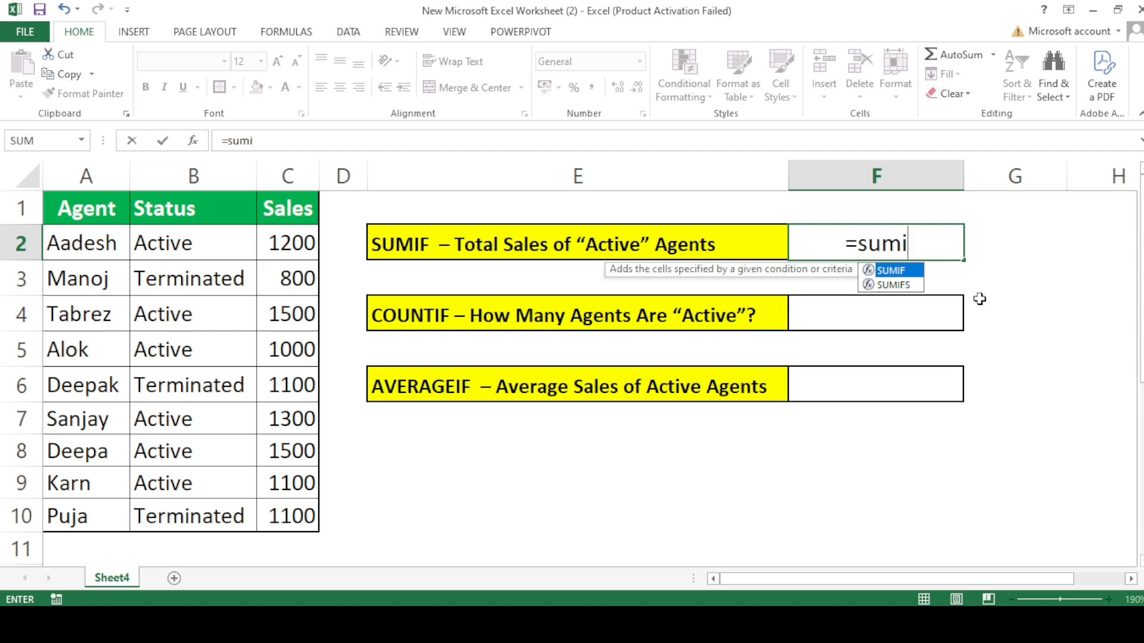
key(Tab)
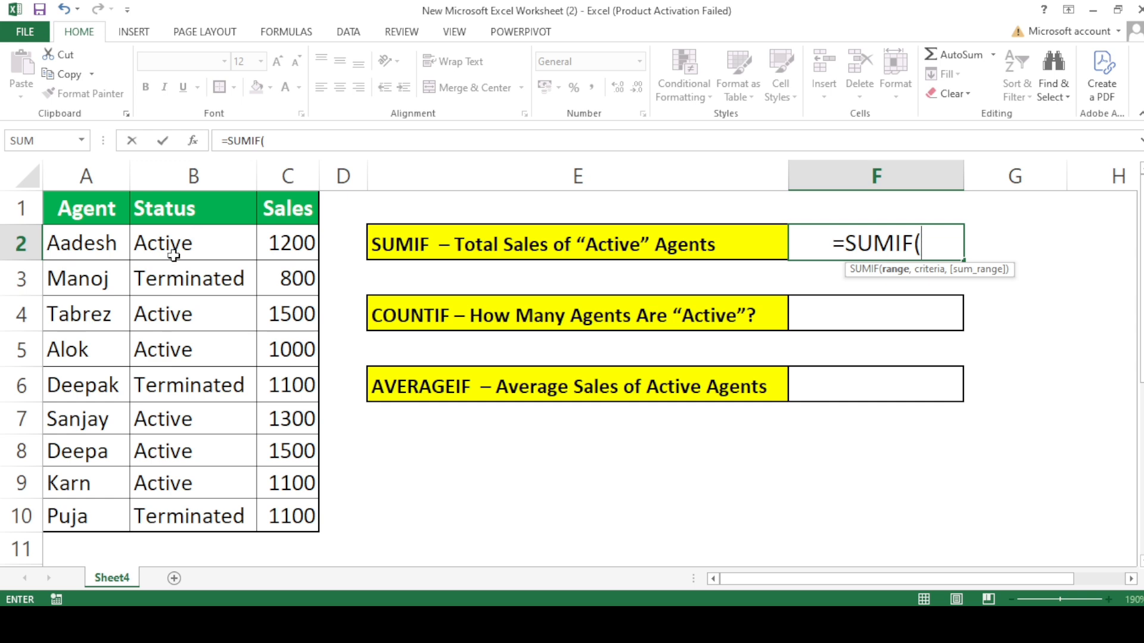
drag(189, 245, 200, 519)
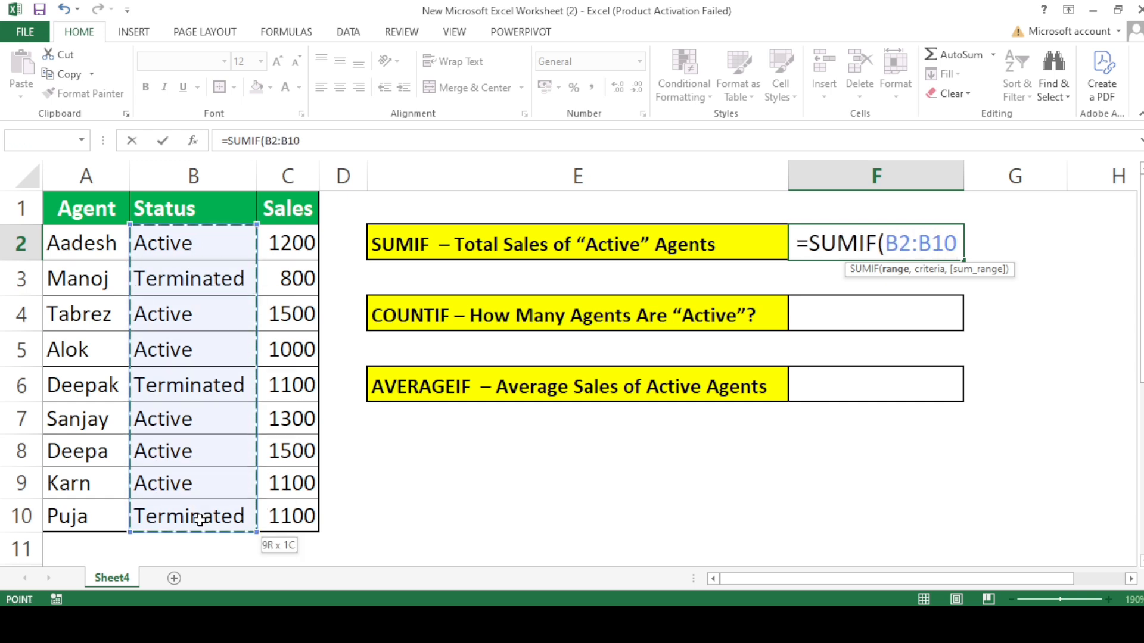
text(,)
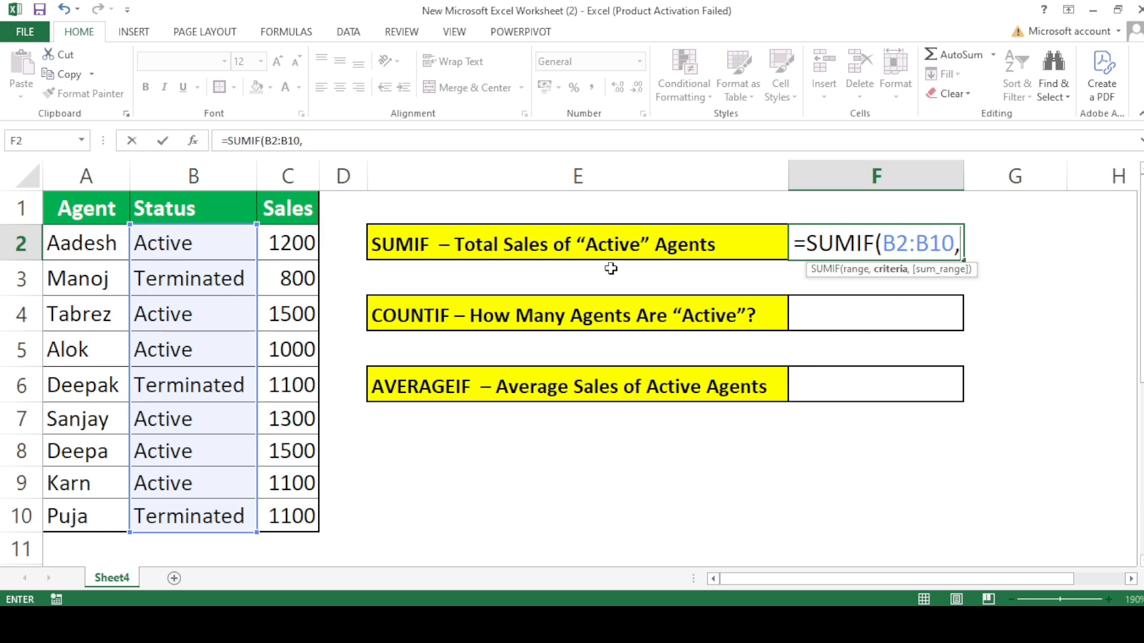
- Complete the SUMIF formula in F2 with the criteria "Active" and the sales cells C2:C10 as the sum range
text(")
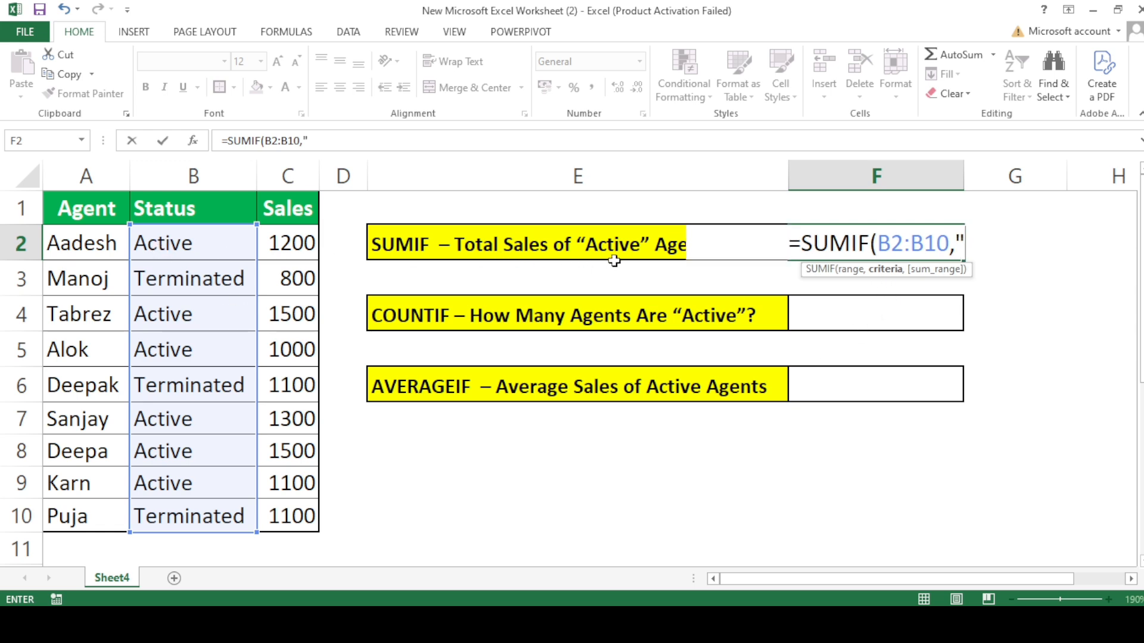
text(Ac)
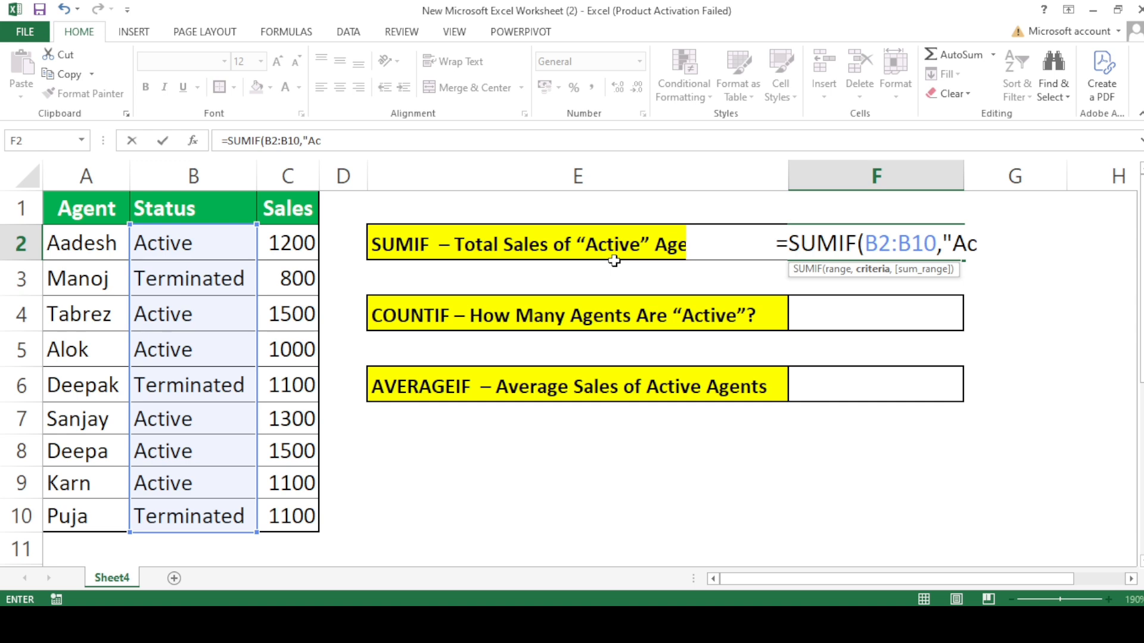
text(tive")
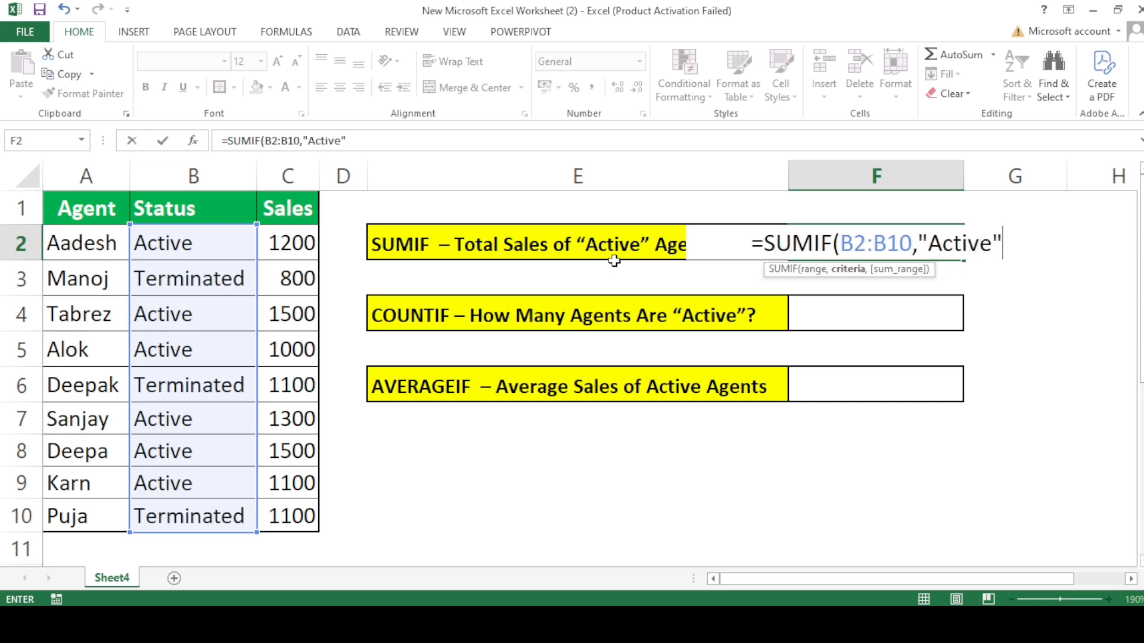
text(,)
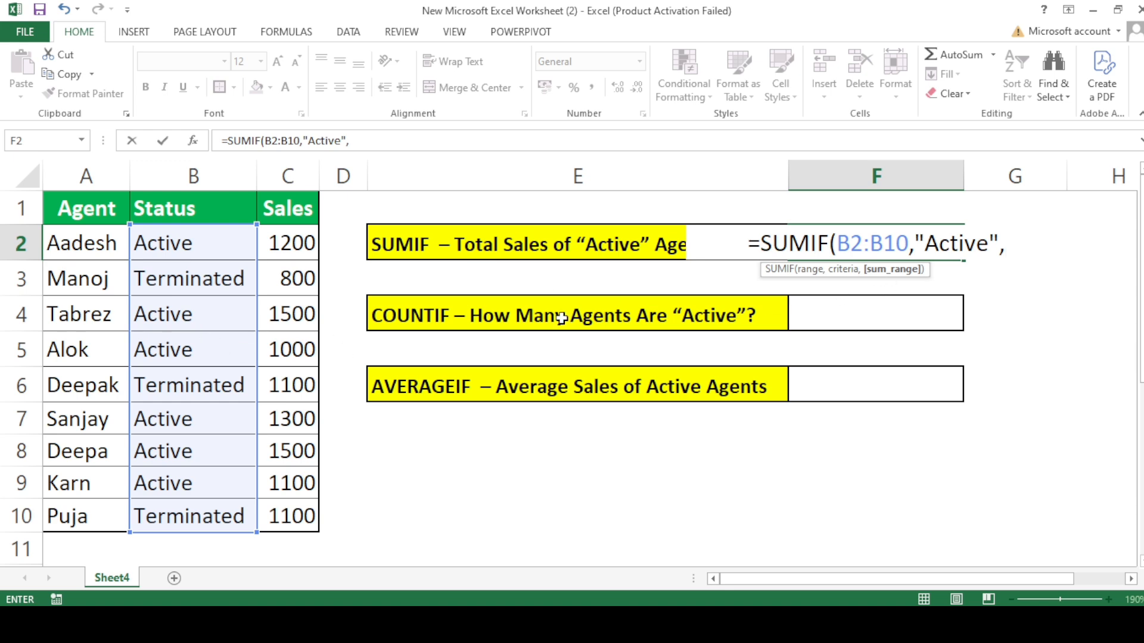
drag(287, 241, 310, 443)
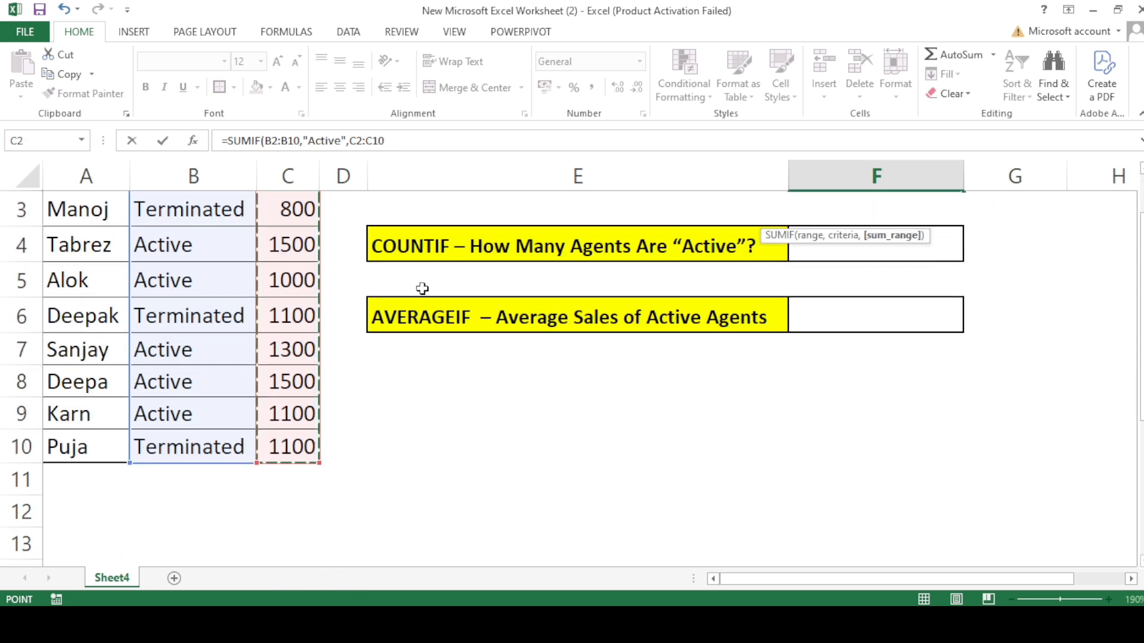
scroll(435, 327, up, 1)
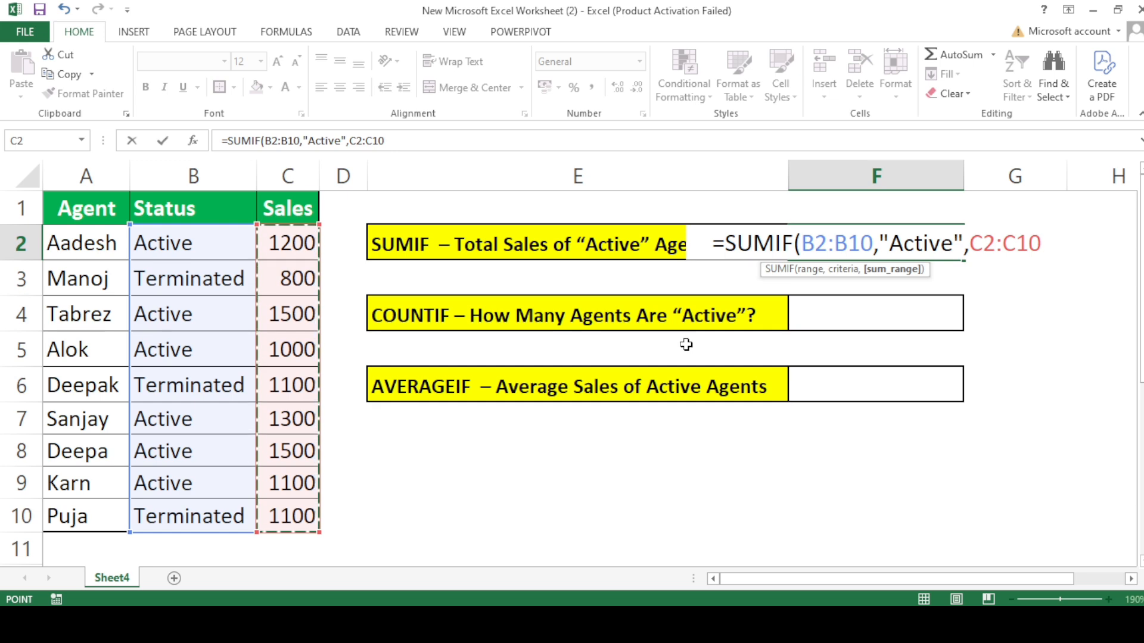
text())
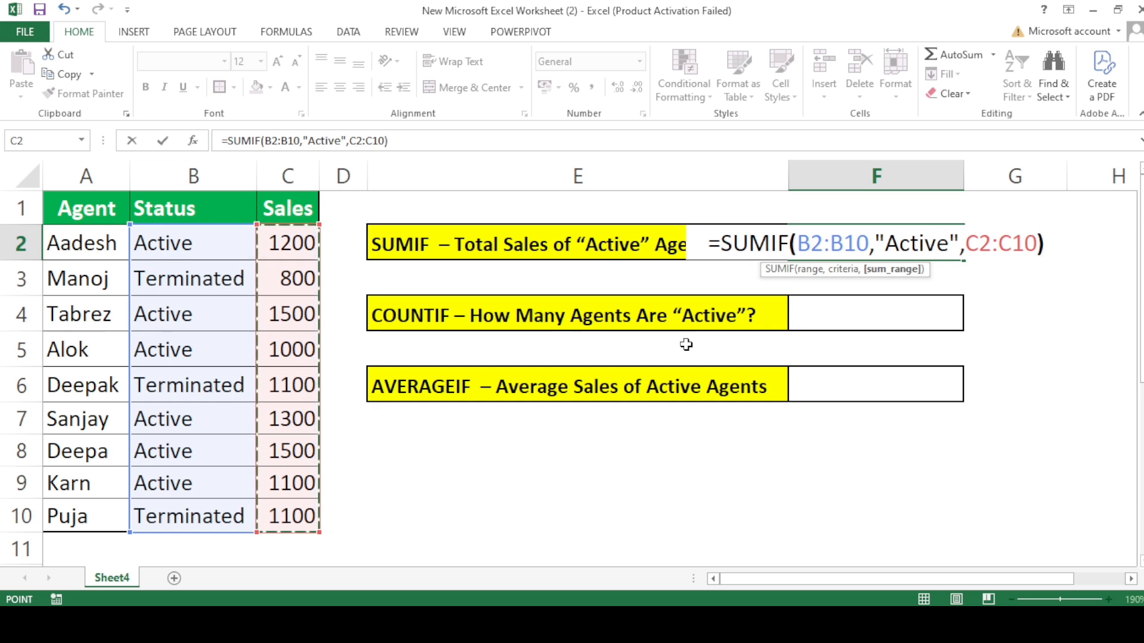
key(ctrl+Return)
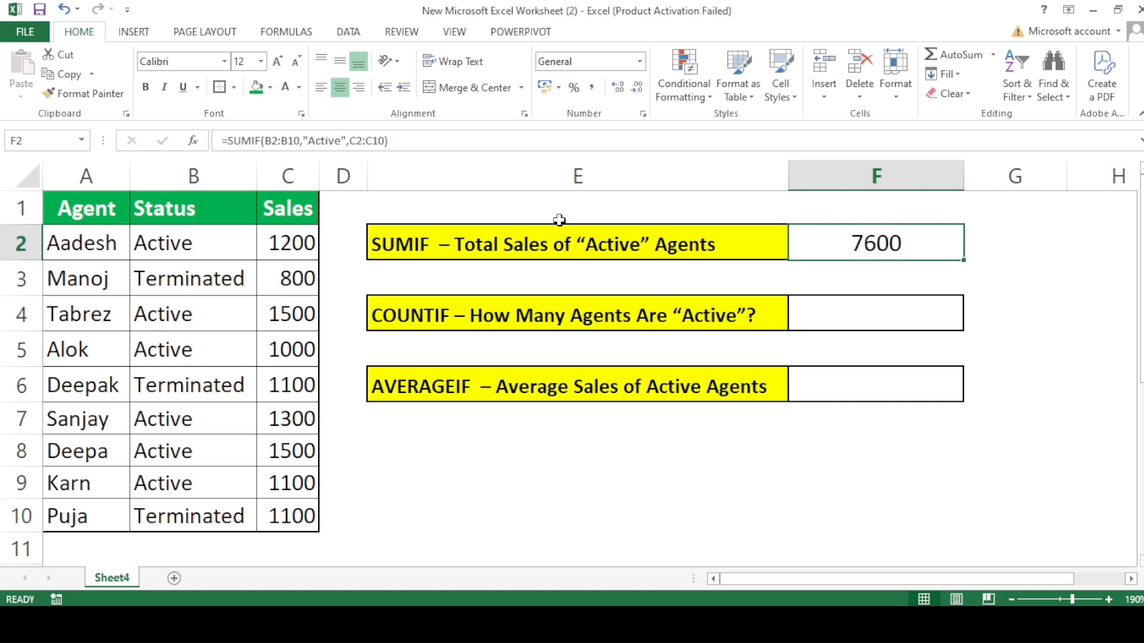
- Start a manual check formula in cell D3 that adds the Active agents' sales in C2, C4 and C5
click(614, 245)
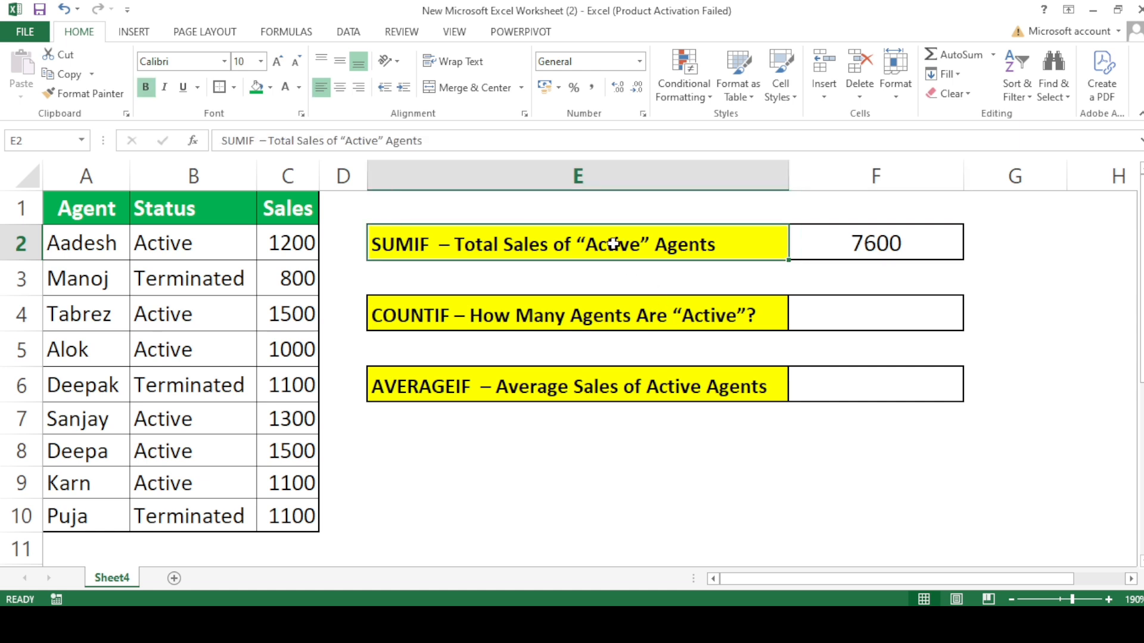
click(388, 213)
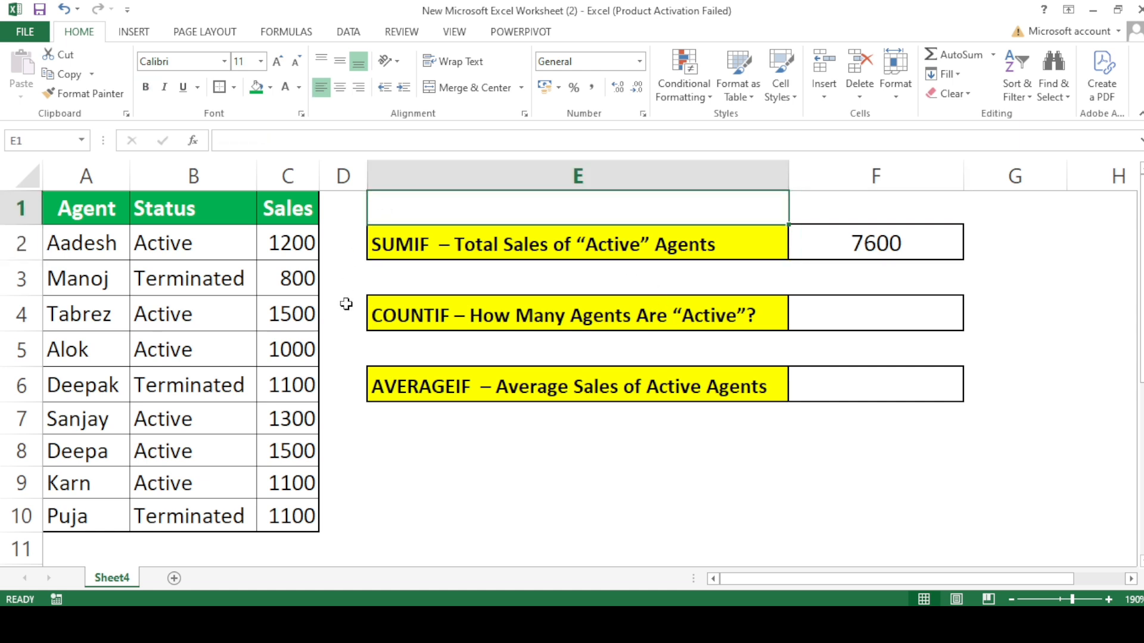
click(352, 281)
text(=)
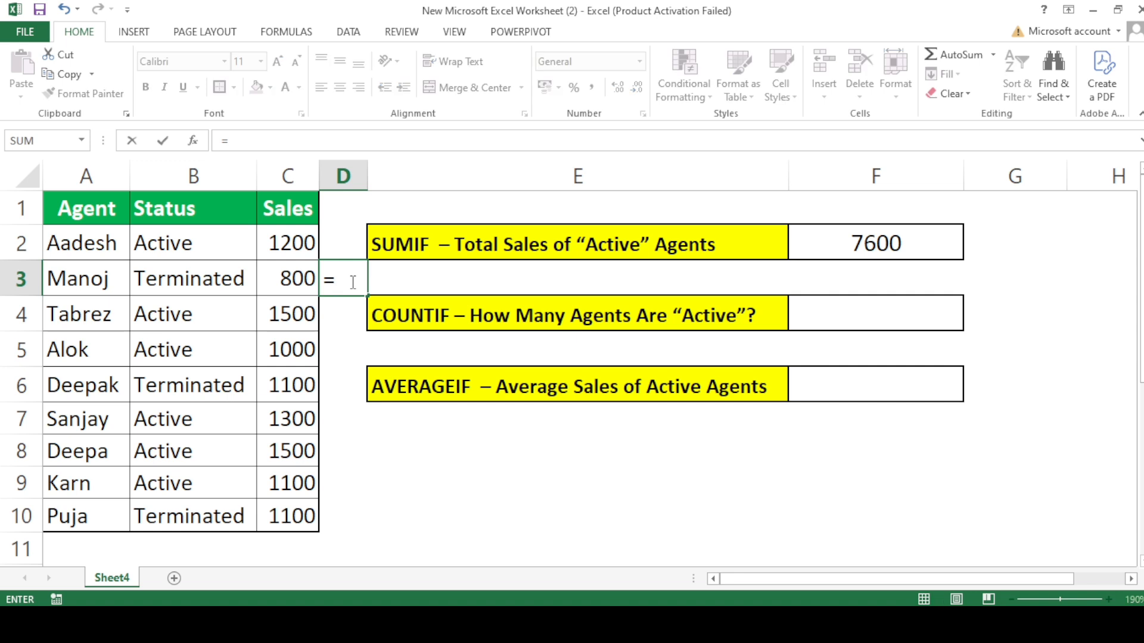
click(291, 244)
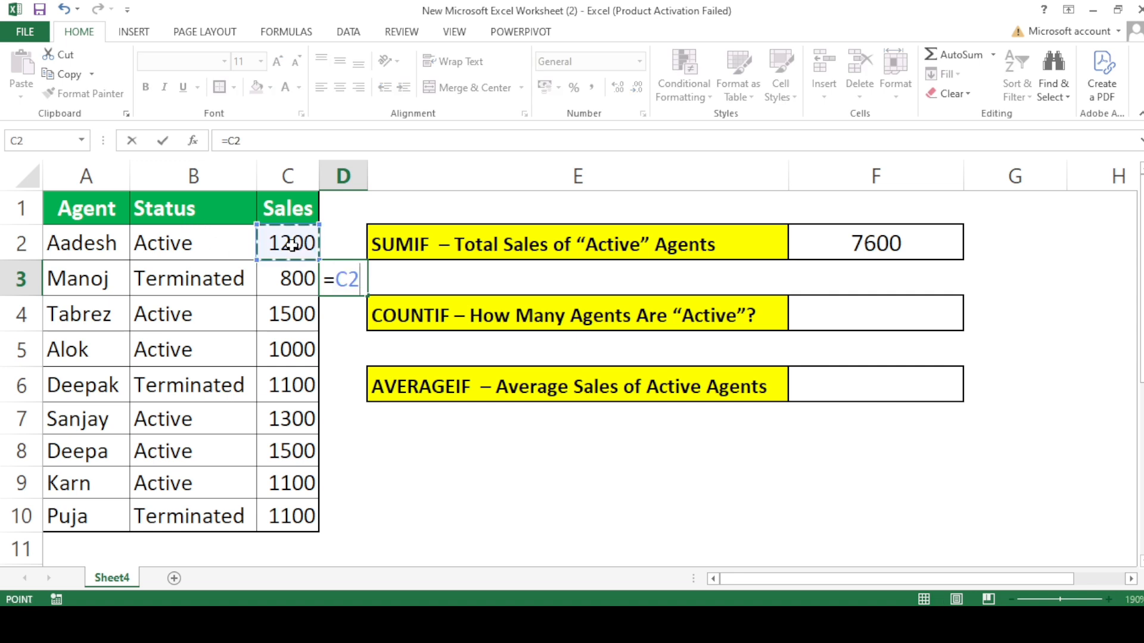
text(+)
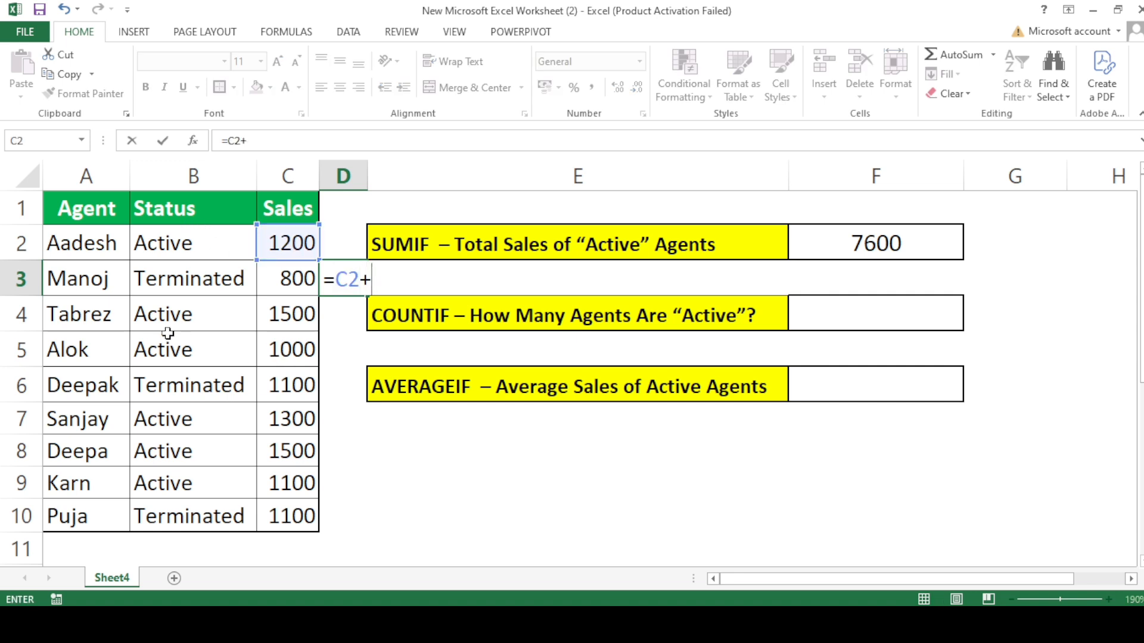
click(307, 321)
text(+)
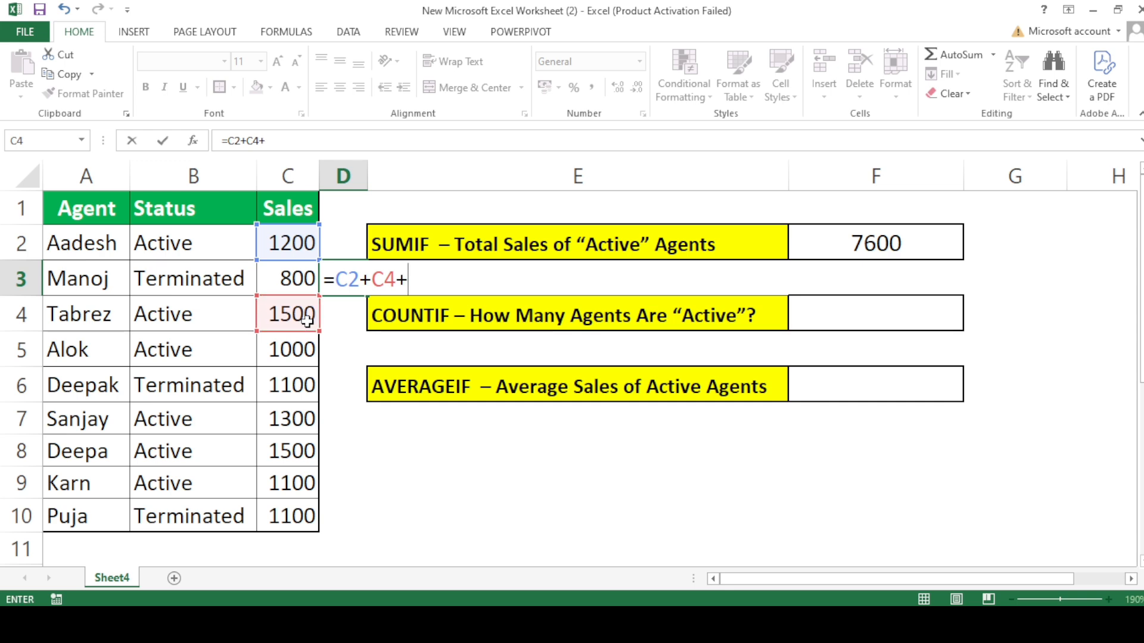
click(291, 350)
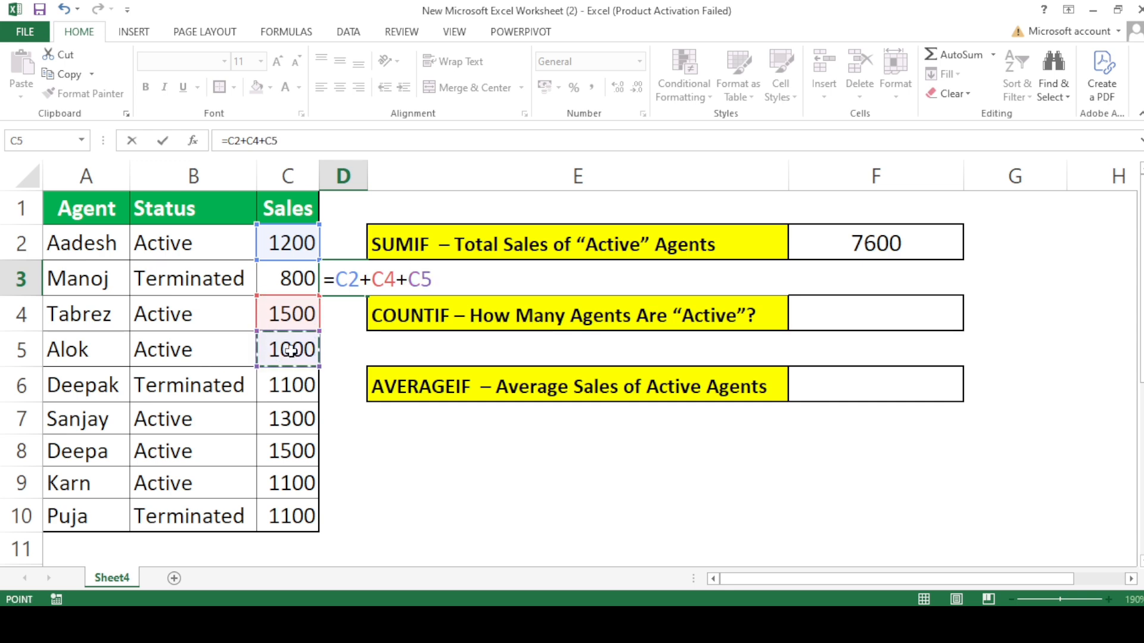
text(+)
- Complete the addition in D3 with C7, C8 and C9, and fit column D's width to its contents
click(291, 418)
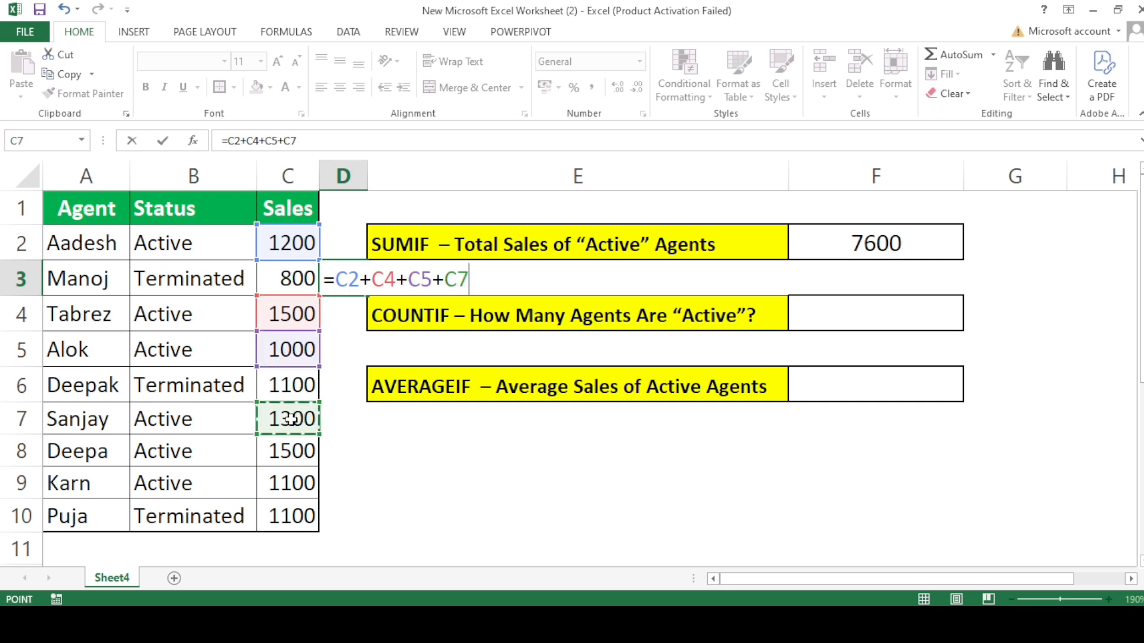
text(+)
click(284, 453)
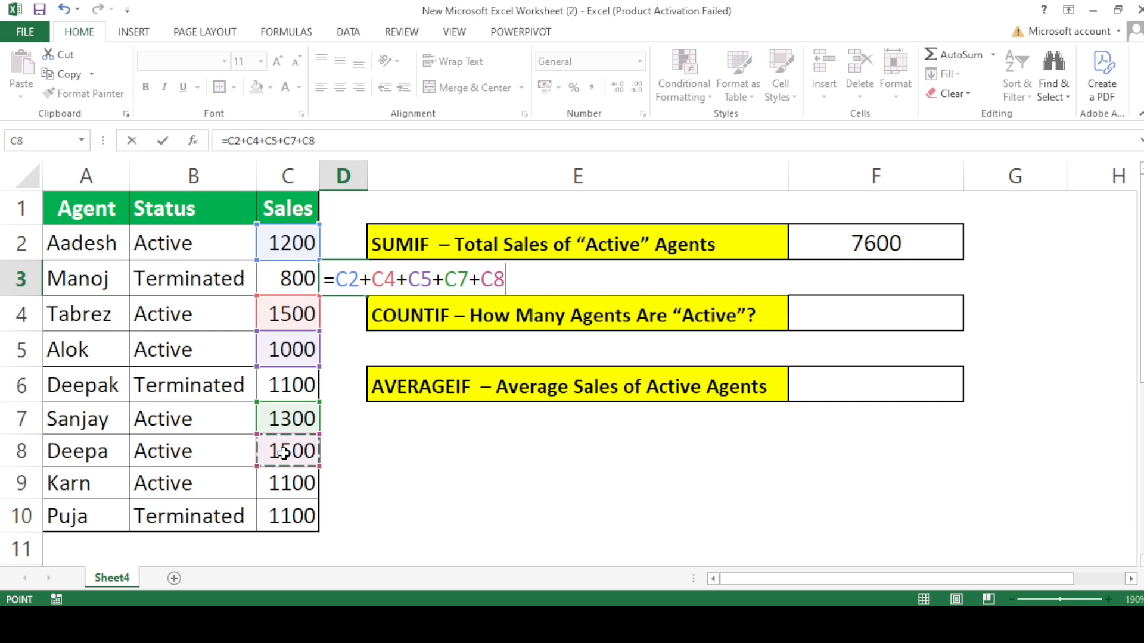
text(+)
click(286, 490)
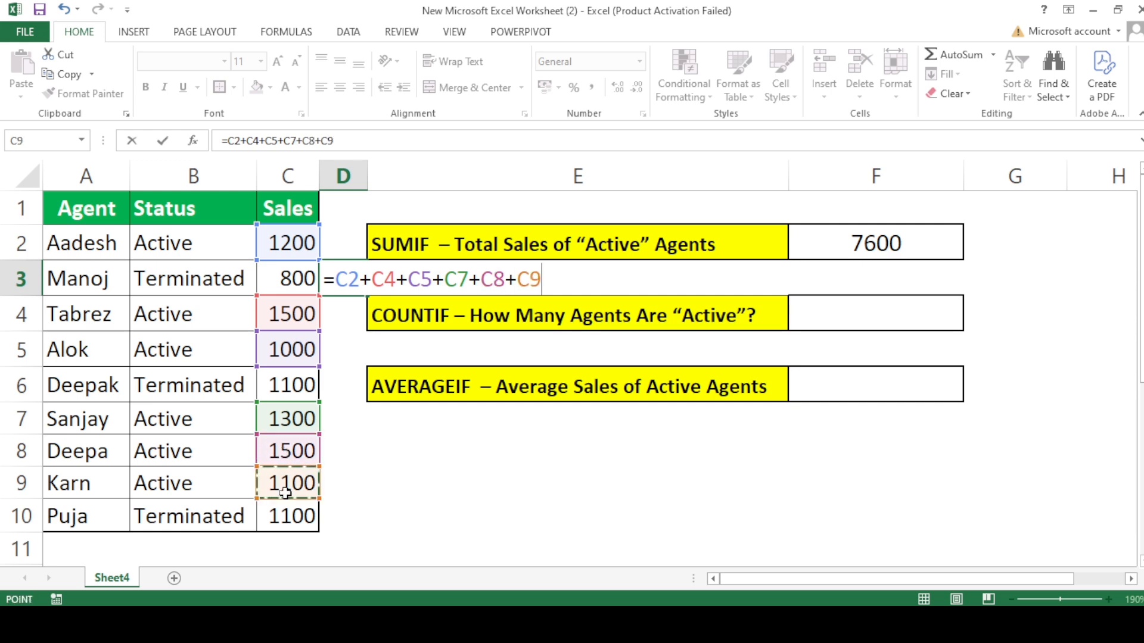
text(+)
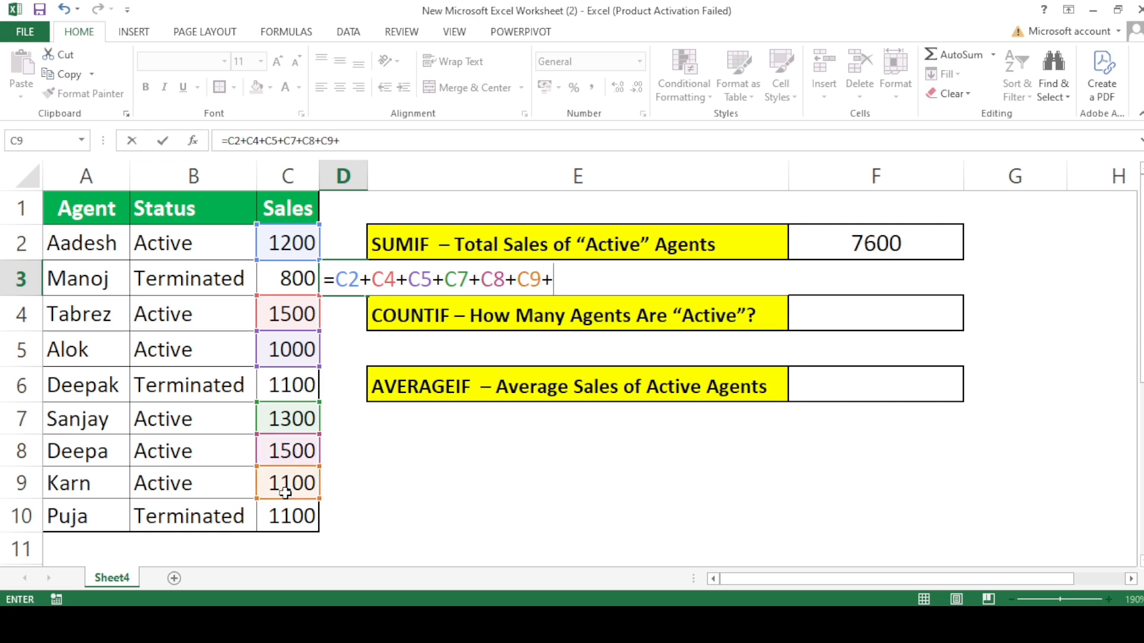
key(Return)
key(Return)
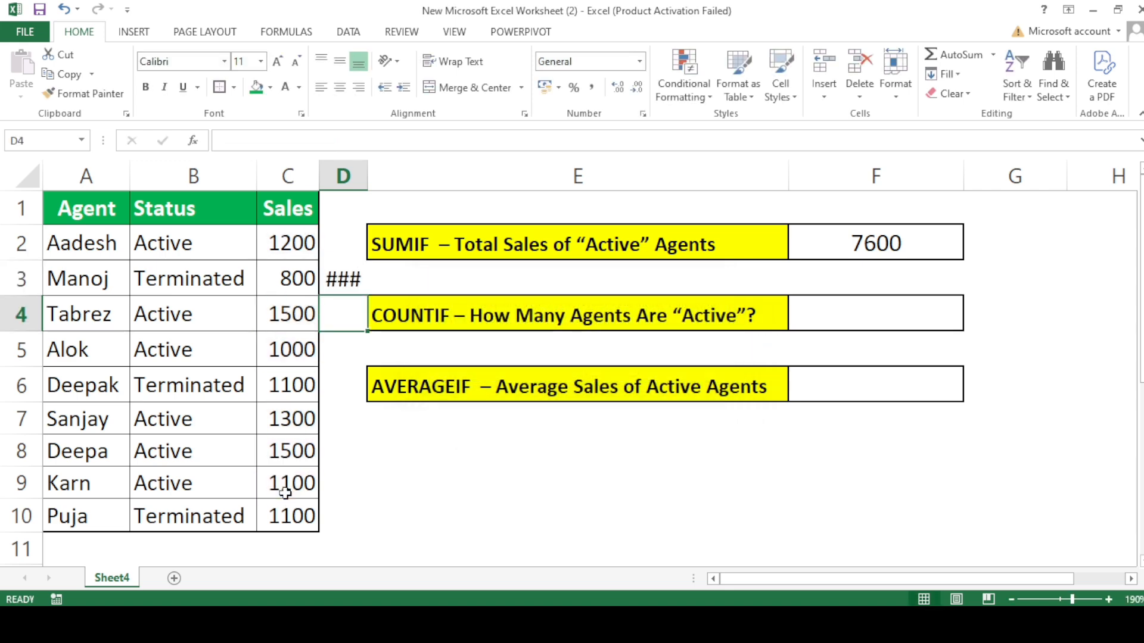
key(Up)
double_click(367, 171)
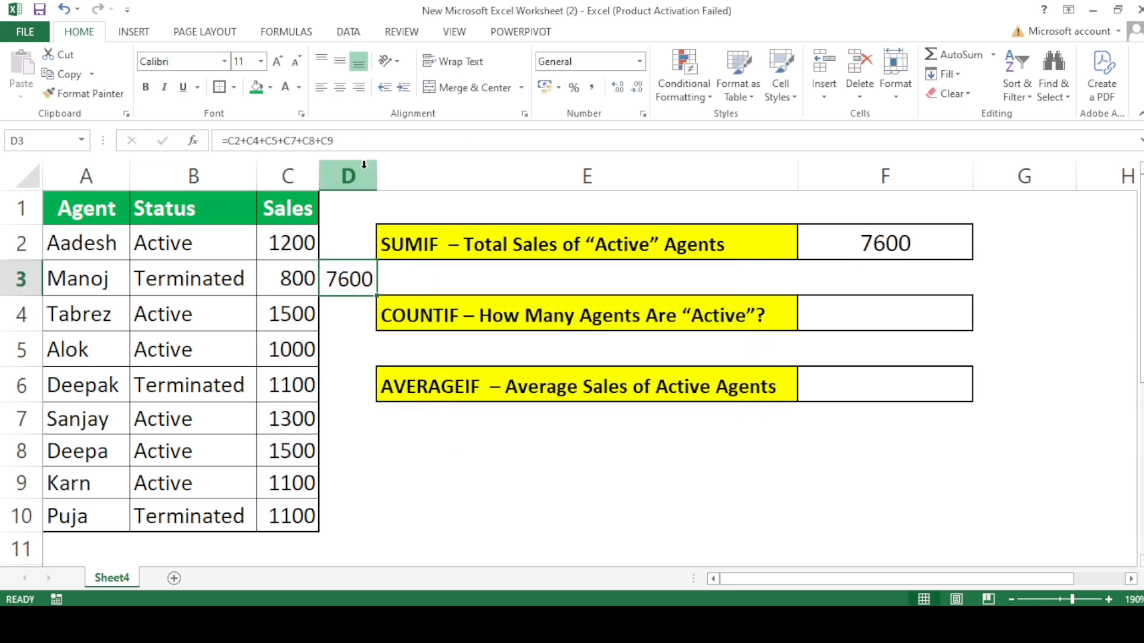
- Compare the SUMIF result in F2 with the manual sum in D3, and delete the manual check from D3
click(846, 252)
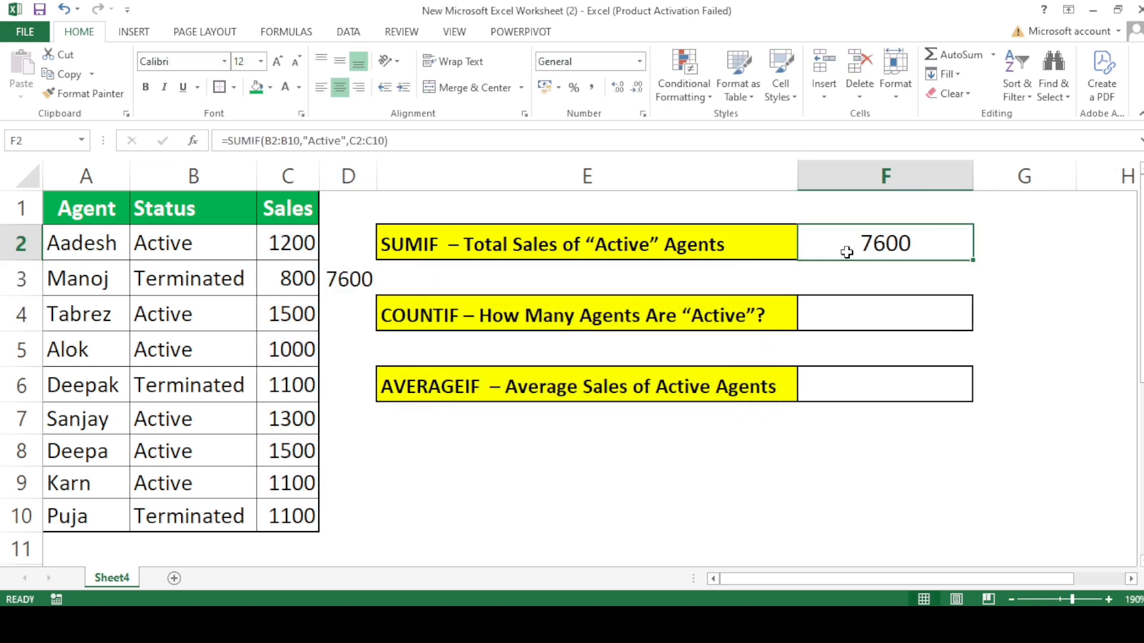
click(350, 281)
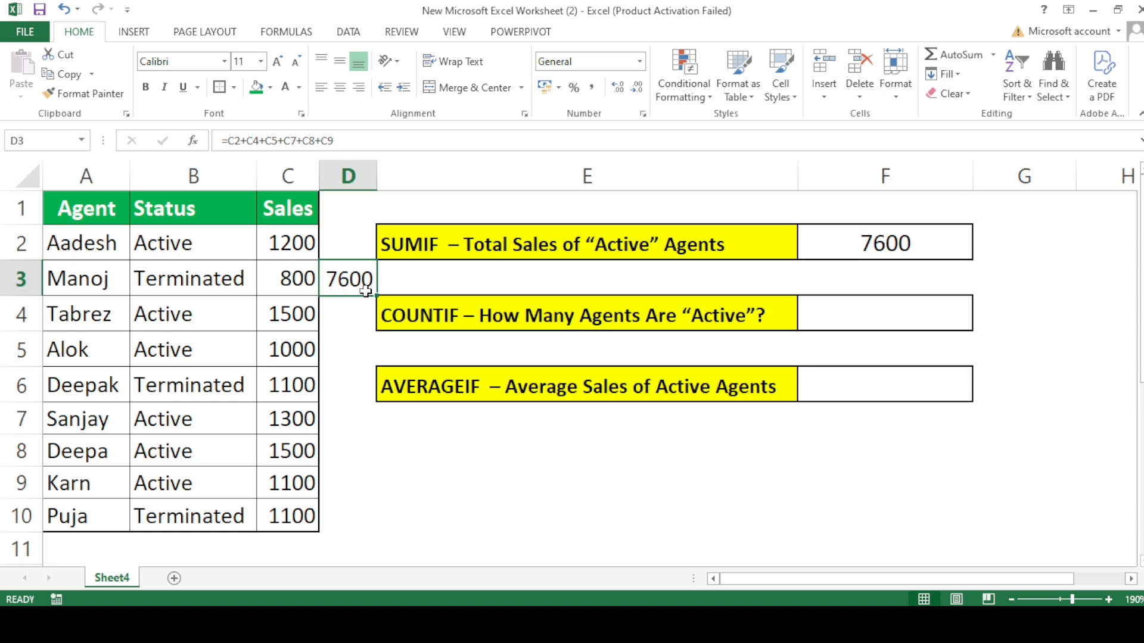
key(Delete)
click(599, 245)
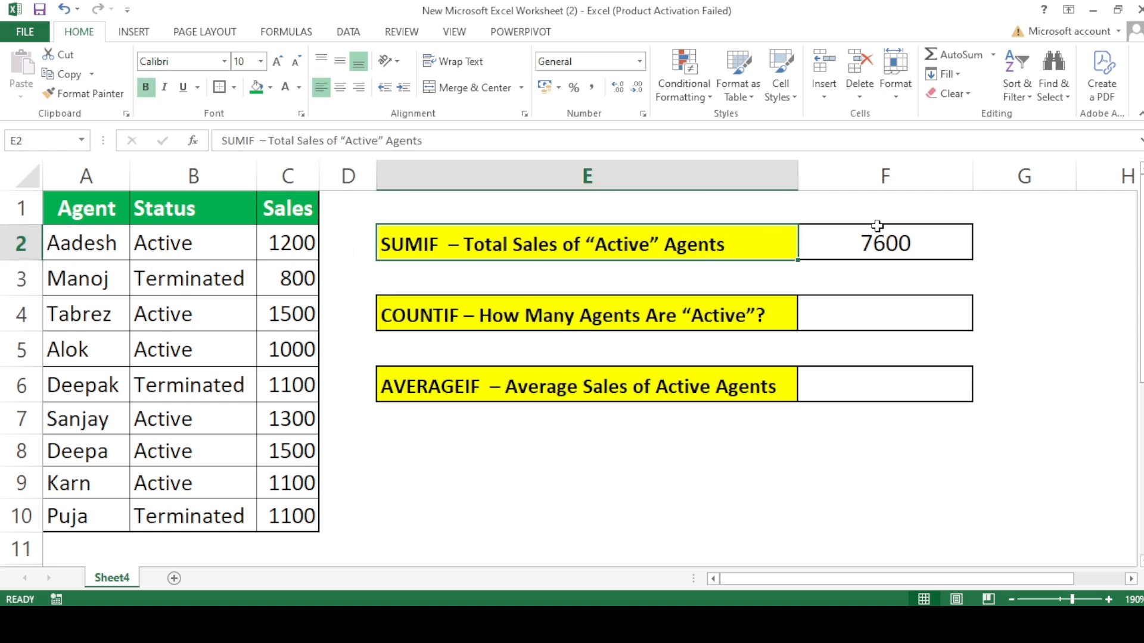
click(877, 241)
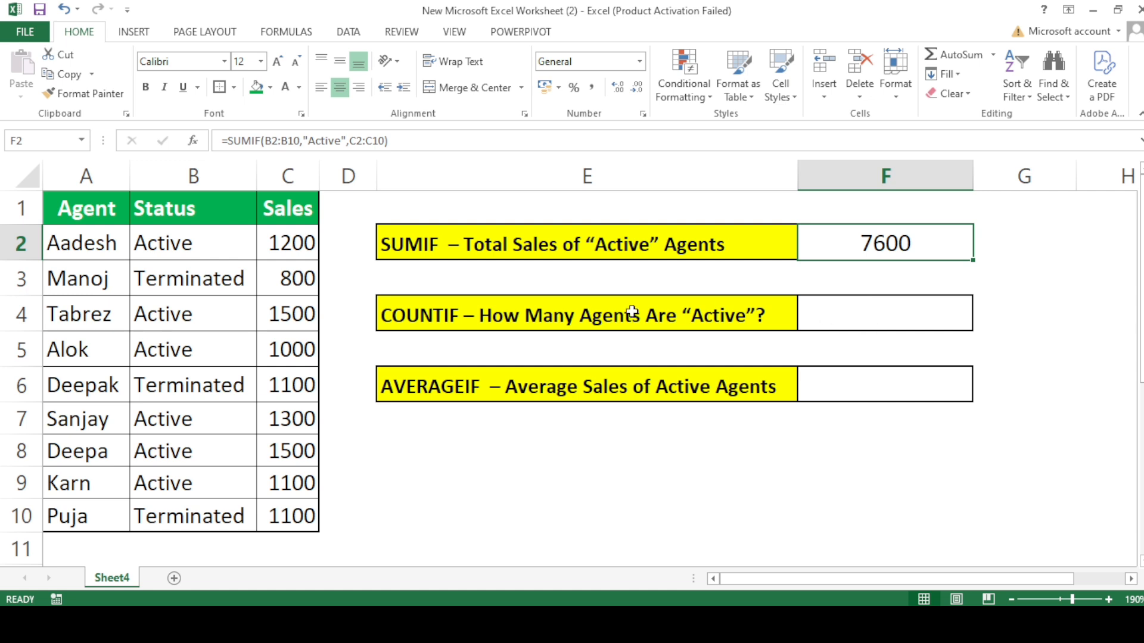
- Start a COUNTIF formula in cell F4 with the status cells B2:B10 as its range
click(576, 314)
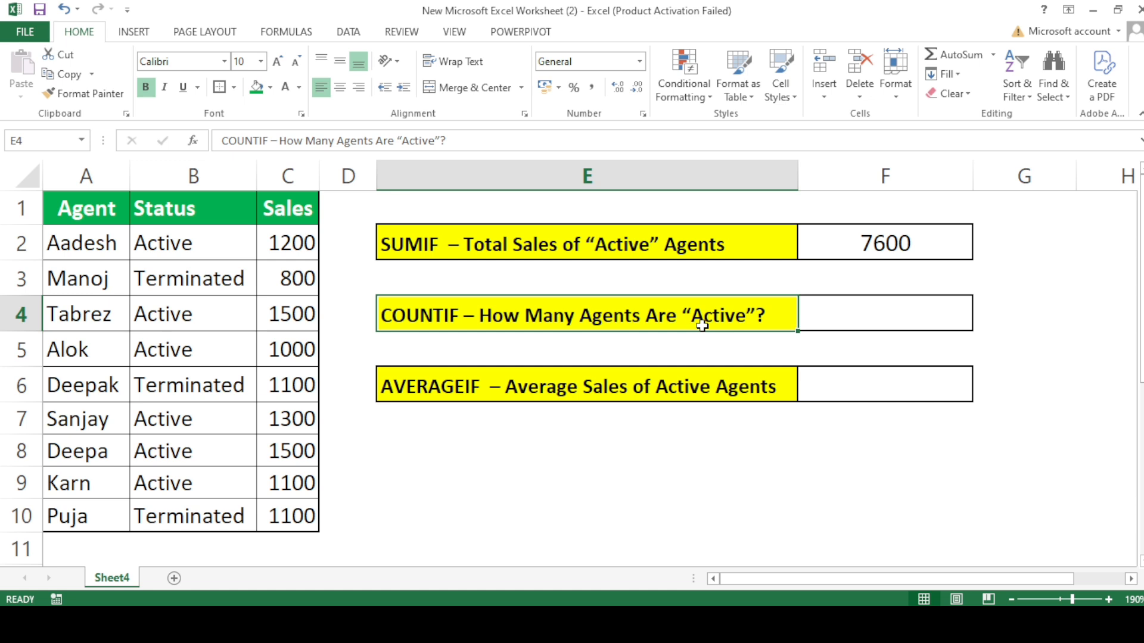
click(893, 322)
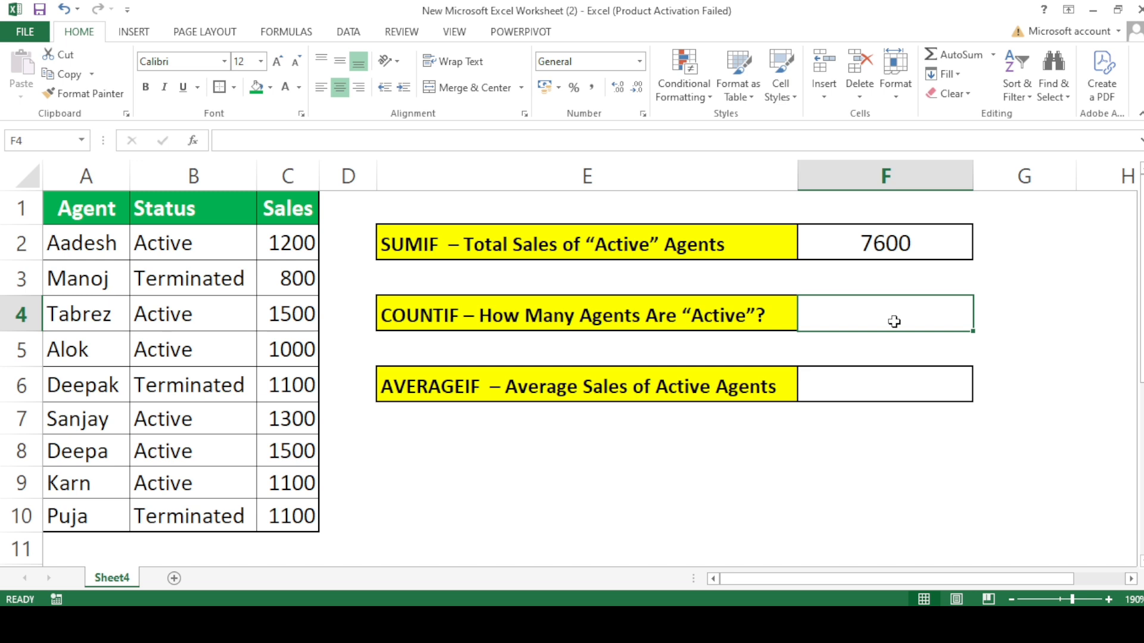
text(=coun)
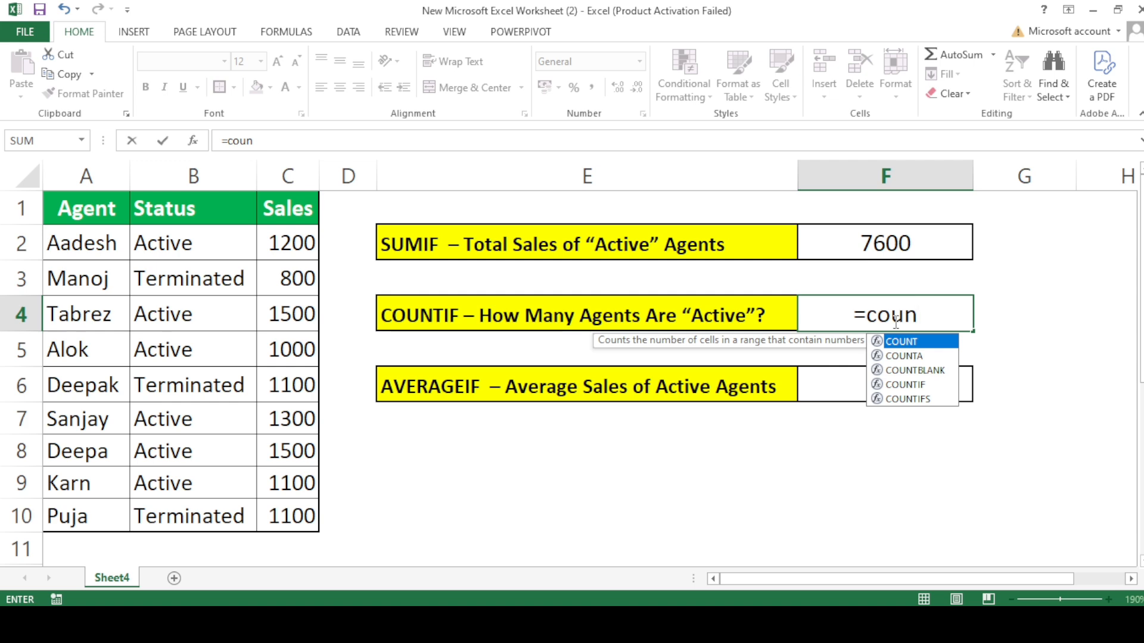
key(Down)
key(Down)
key(Down)
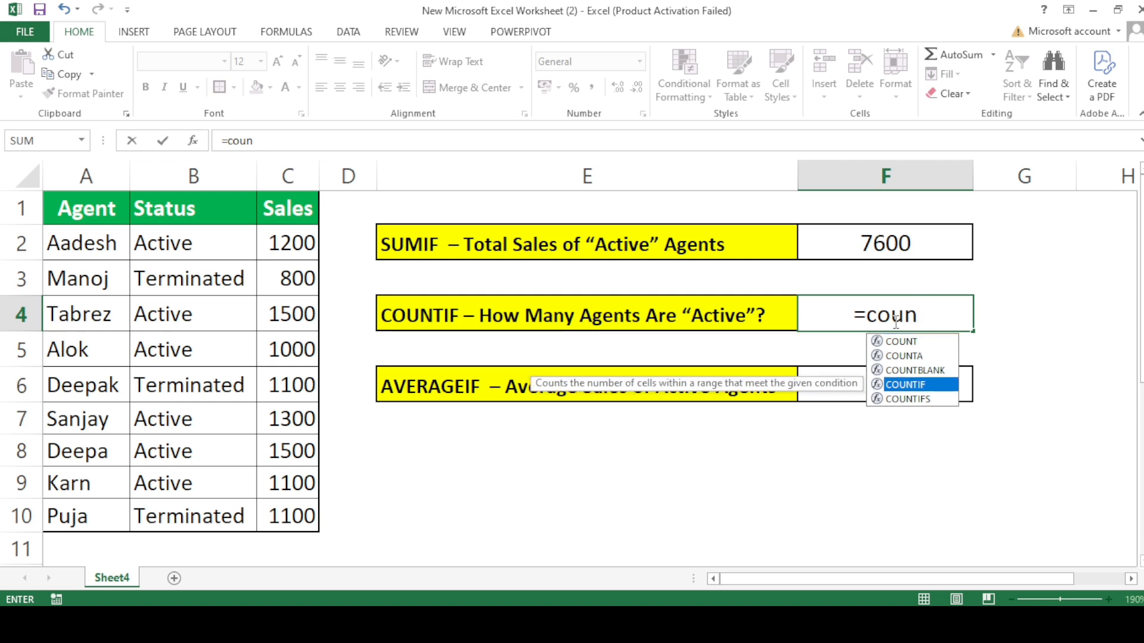
key(Tab)
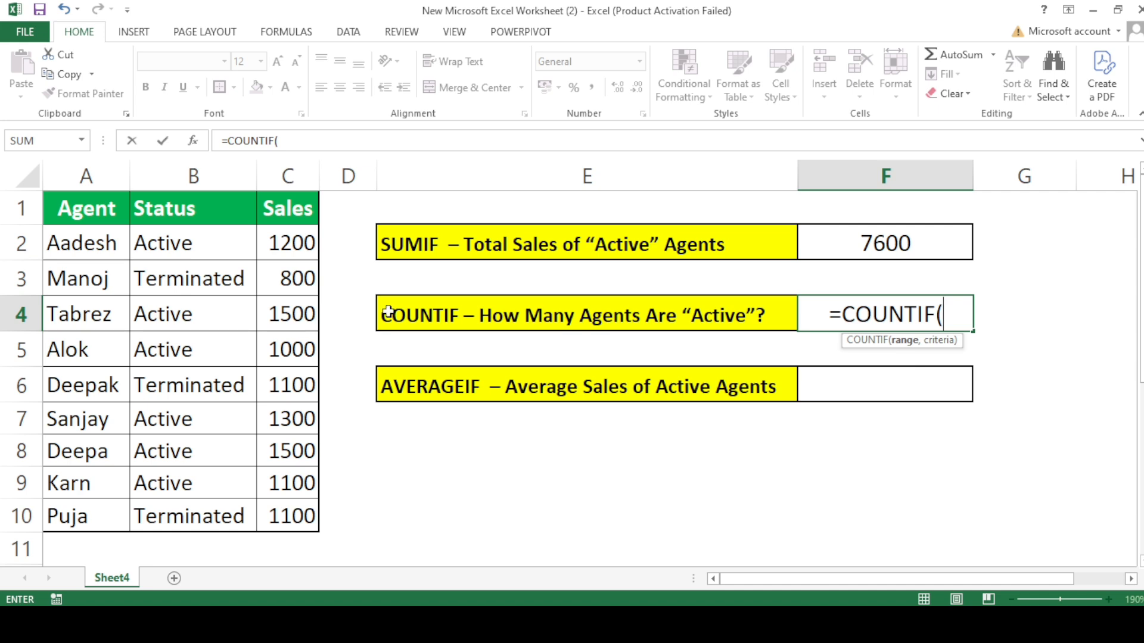
drag(163, 238, 176, 520)
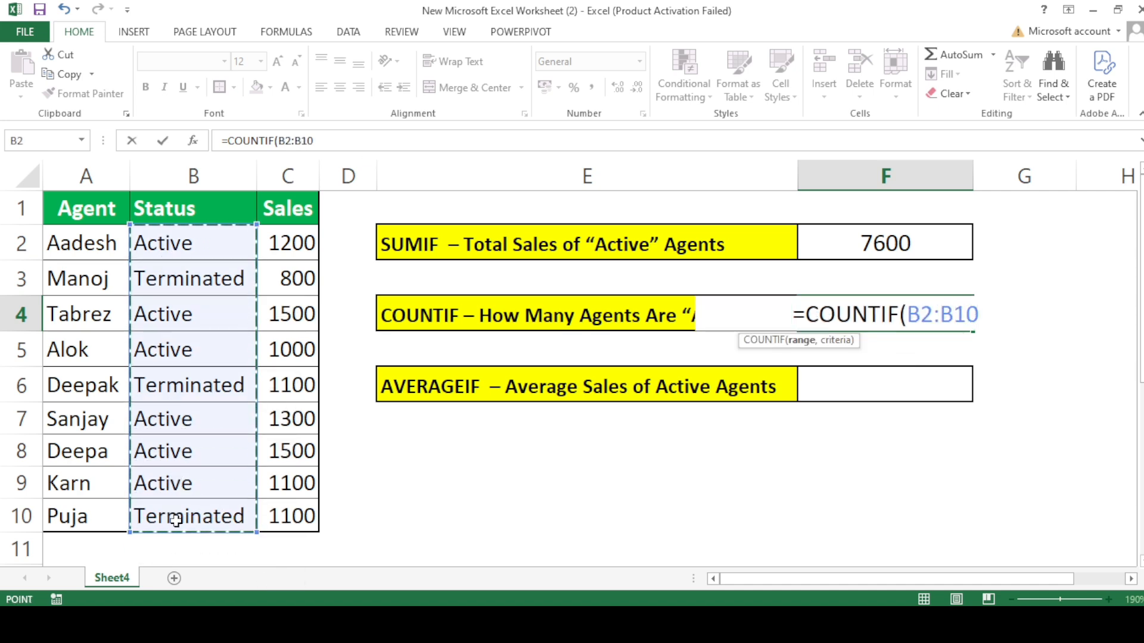
- Complete the COUNTIF formula in F4 with the criteria "Active", and check its result against the statuses in column B
text(,)
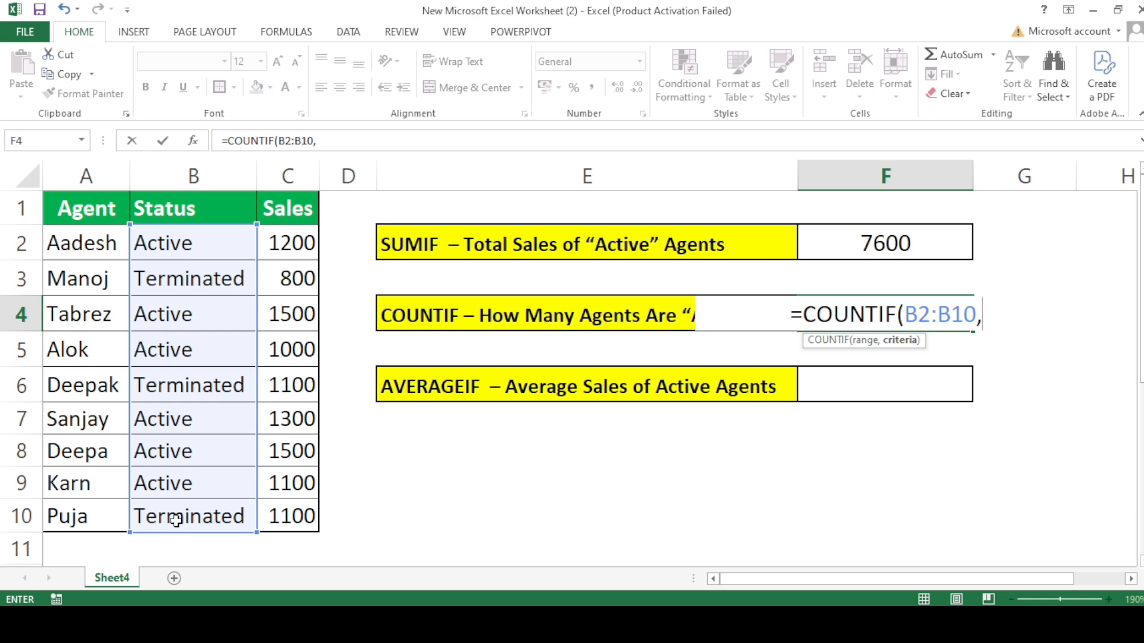
text(")
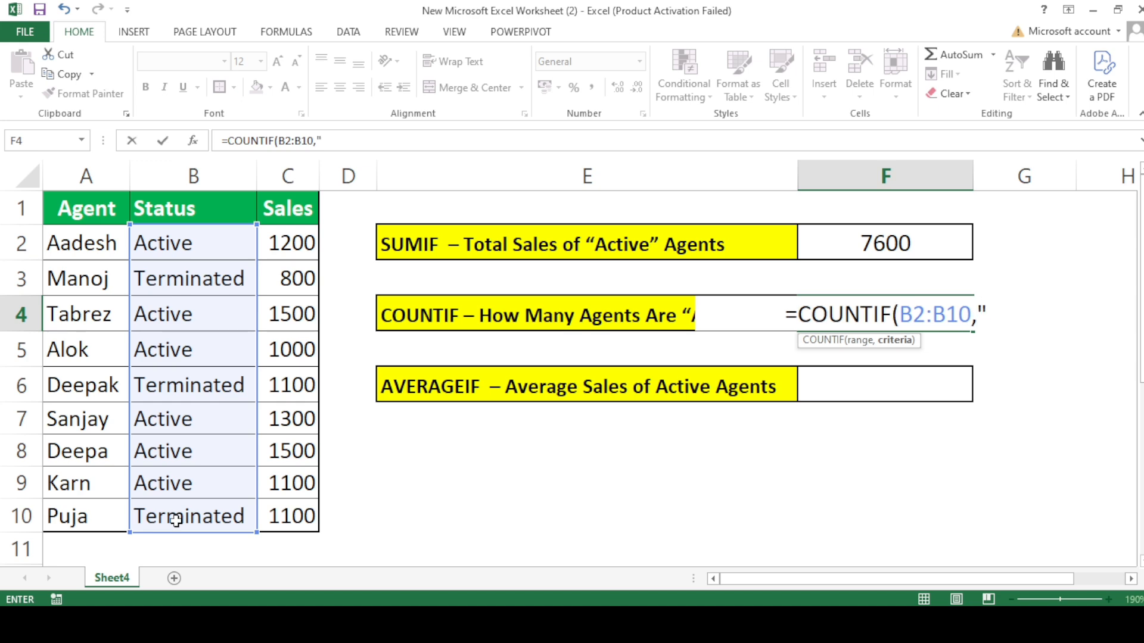
text(Acti)
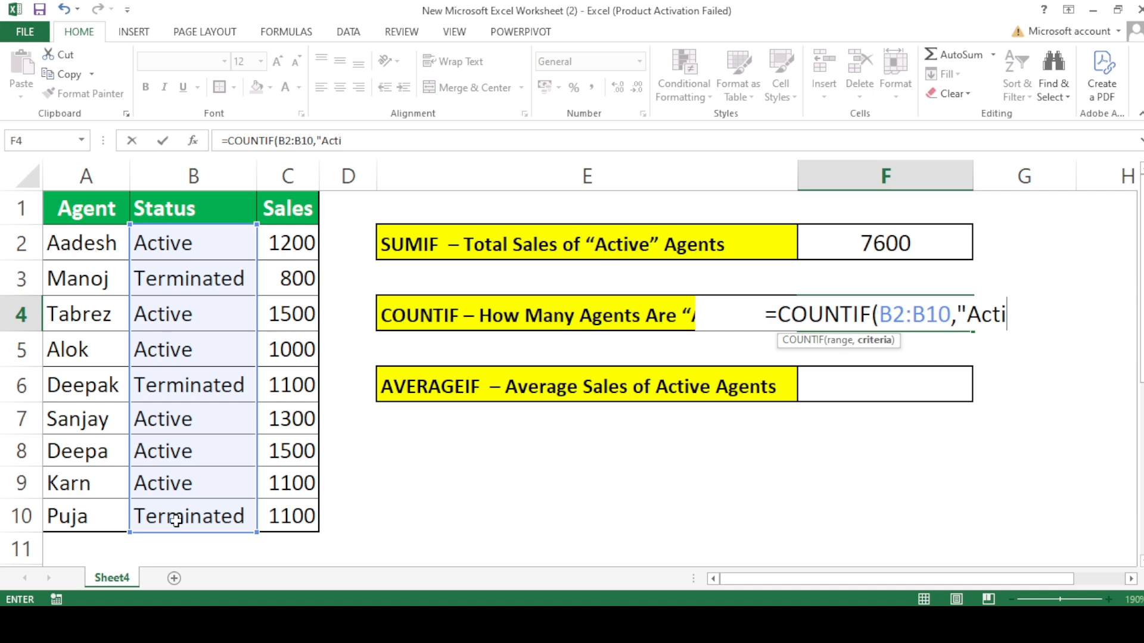
text(ve")
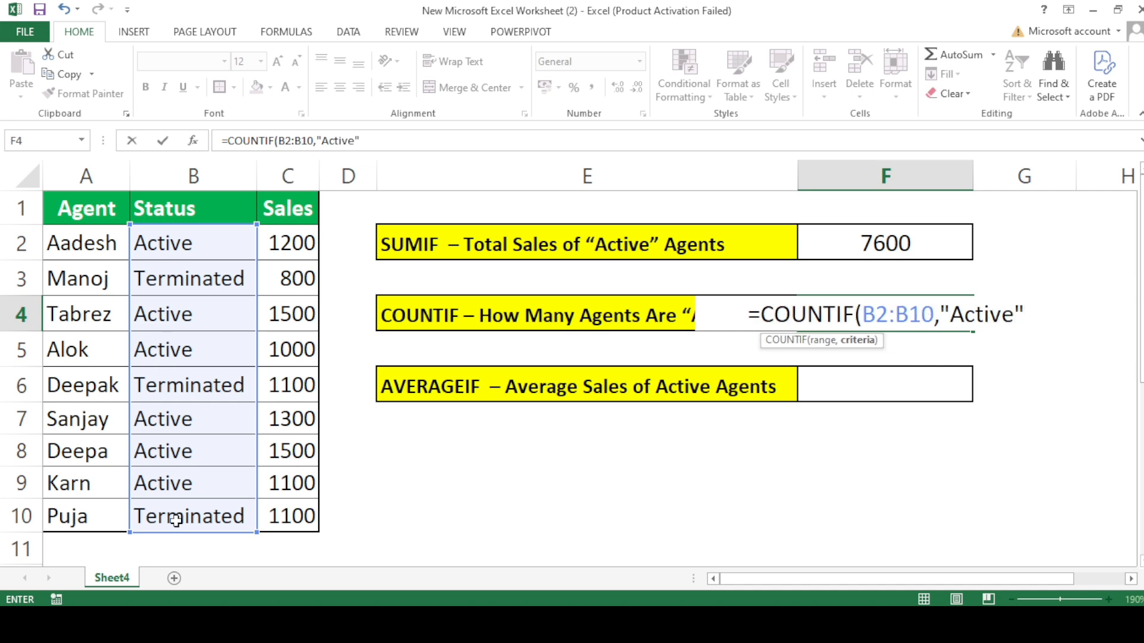
text())
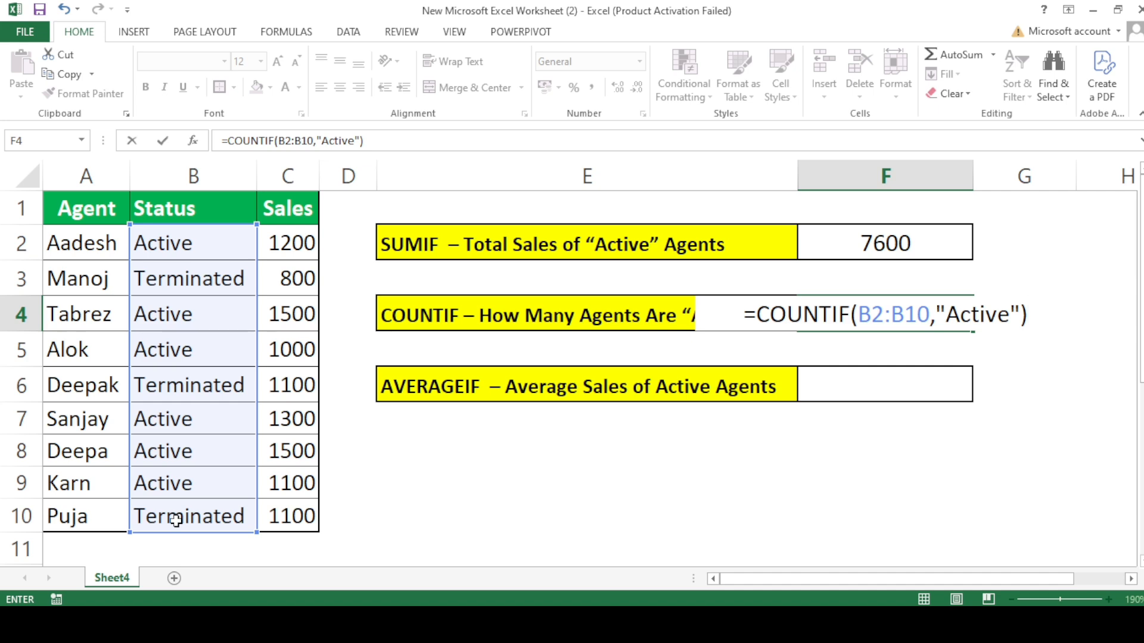
key(Return)
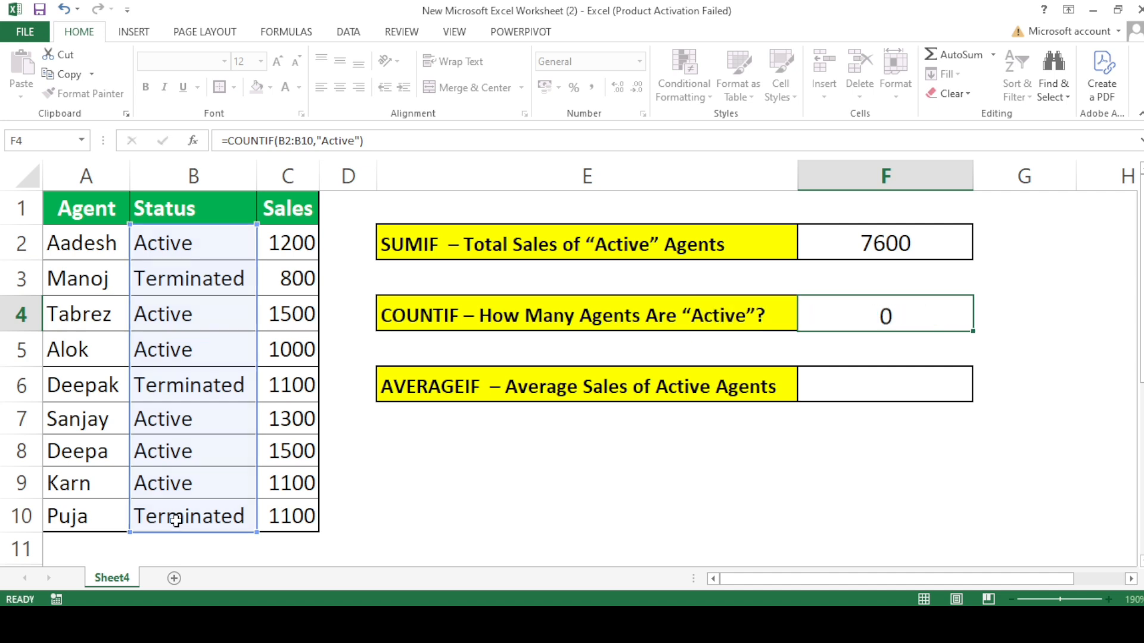
key(Up)
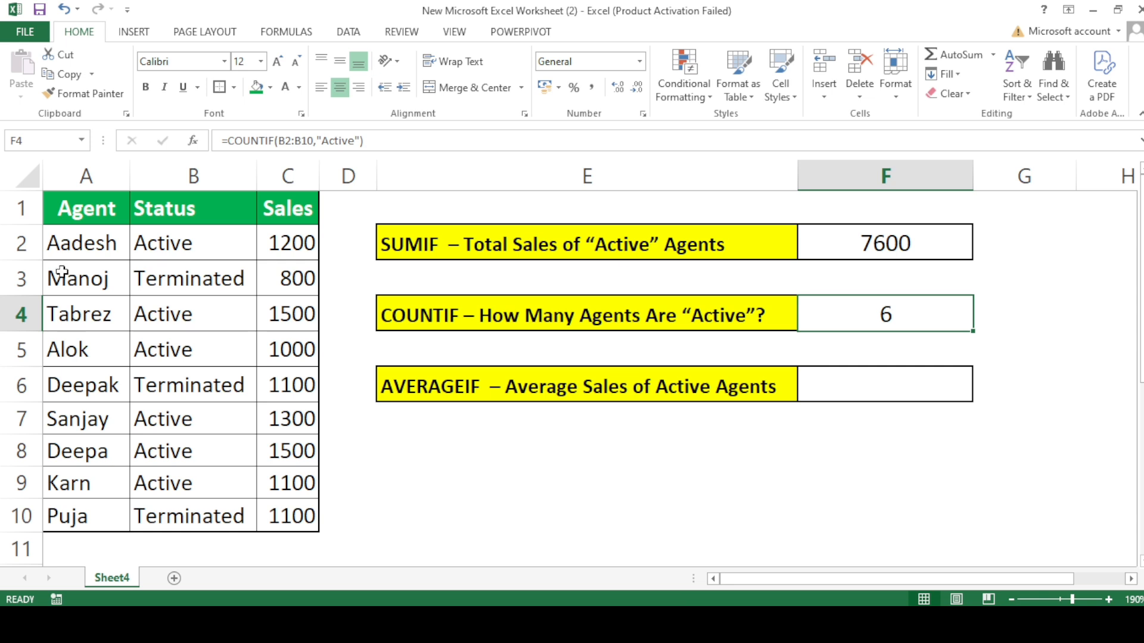
click(188, 274)
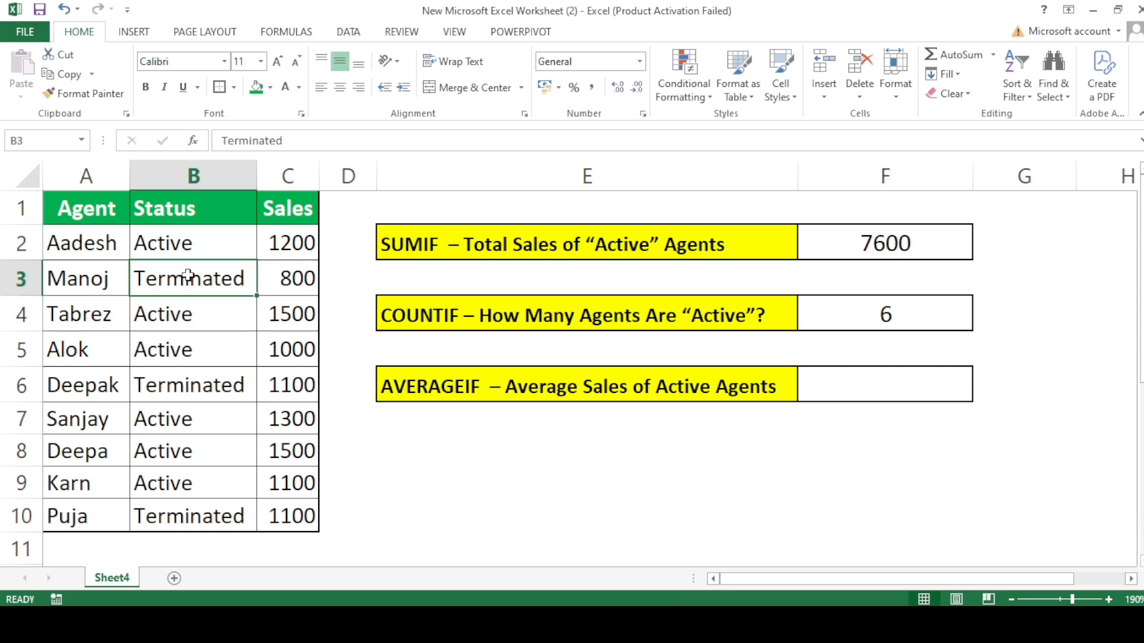
click(177, 427)
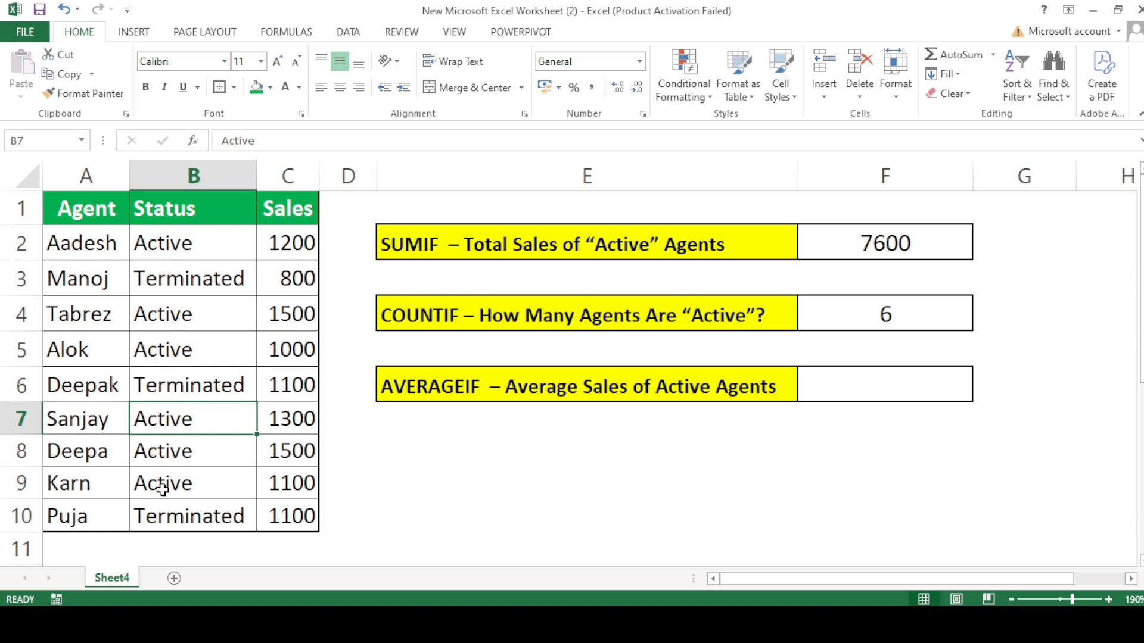
click(885, 326)
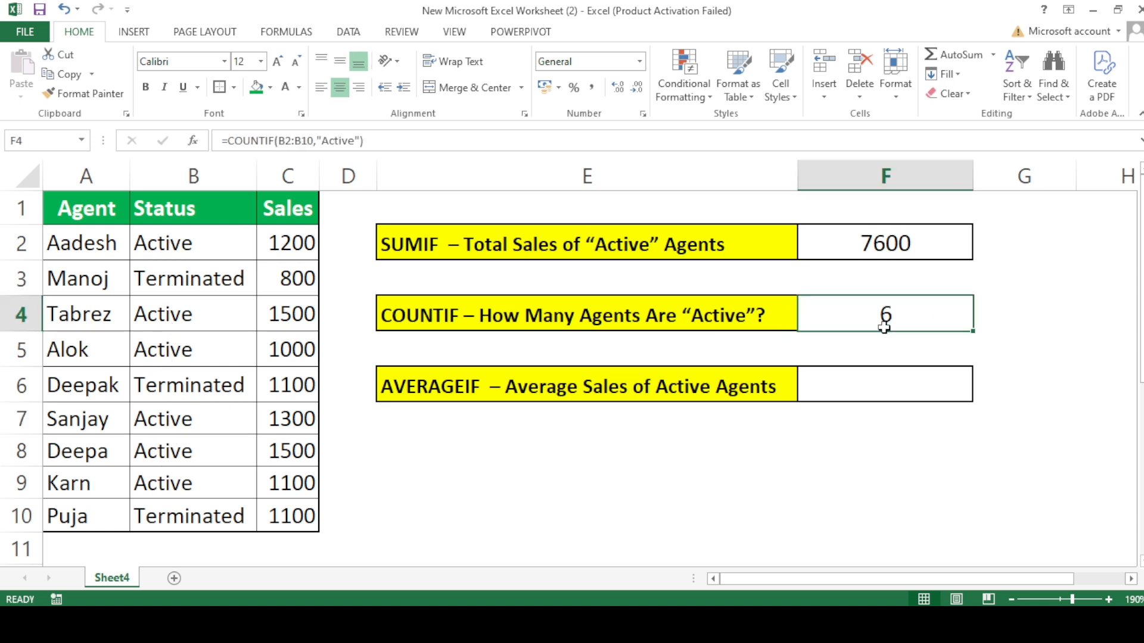
- Start an AVERAGEIF formula in cell F6 with the status cells B2:B10 as its range
click(870, 391)
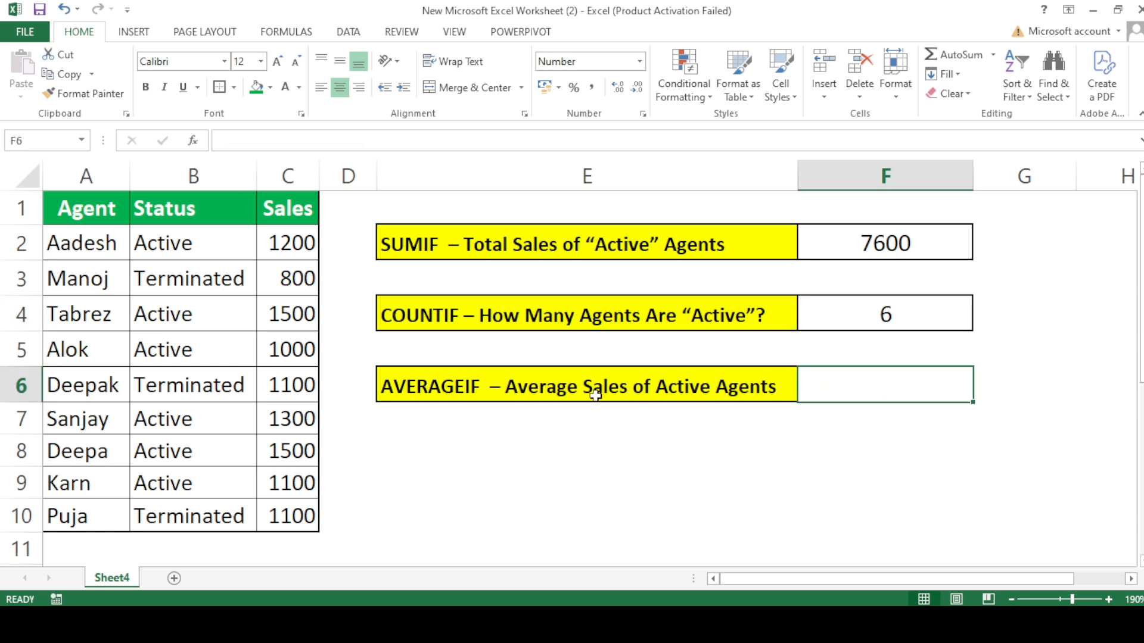
click(542, 391)
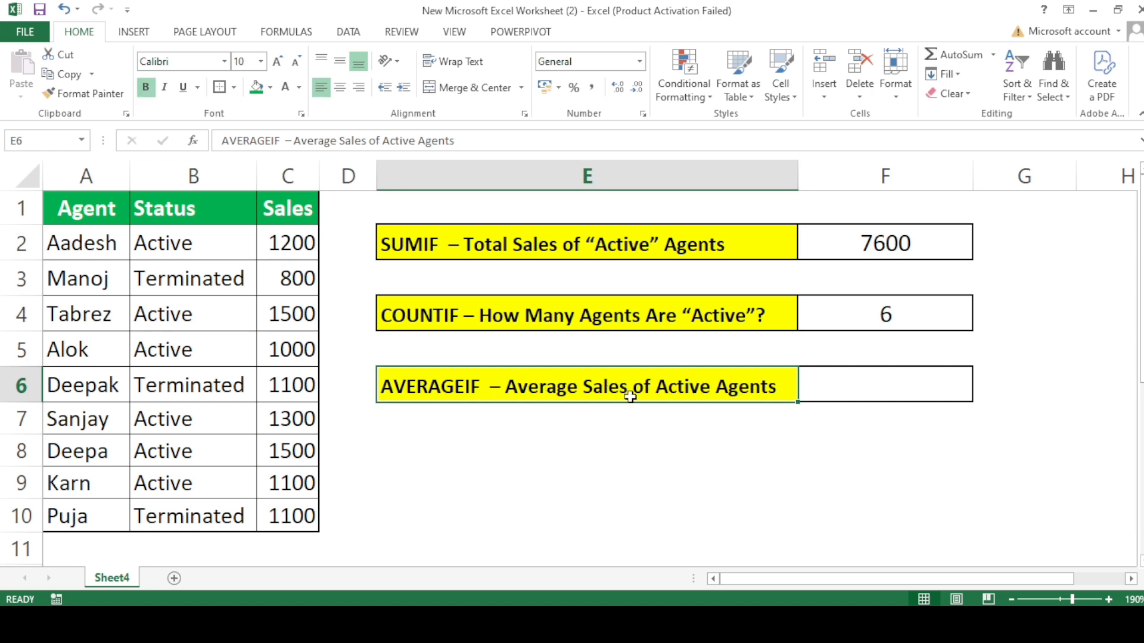
click(287, 239)
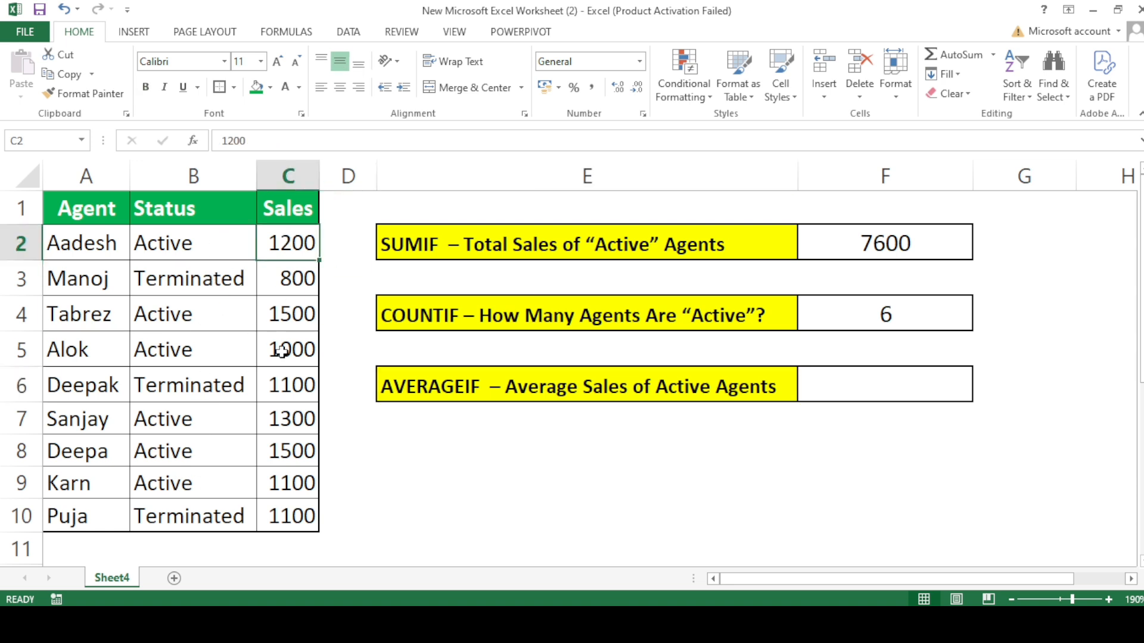
click(824, 390)
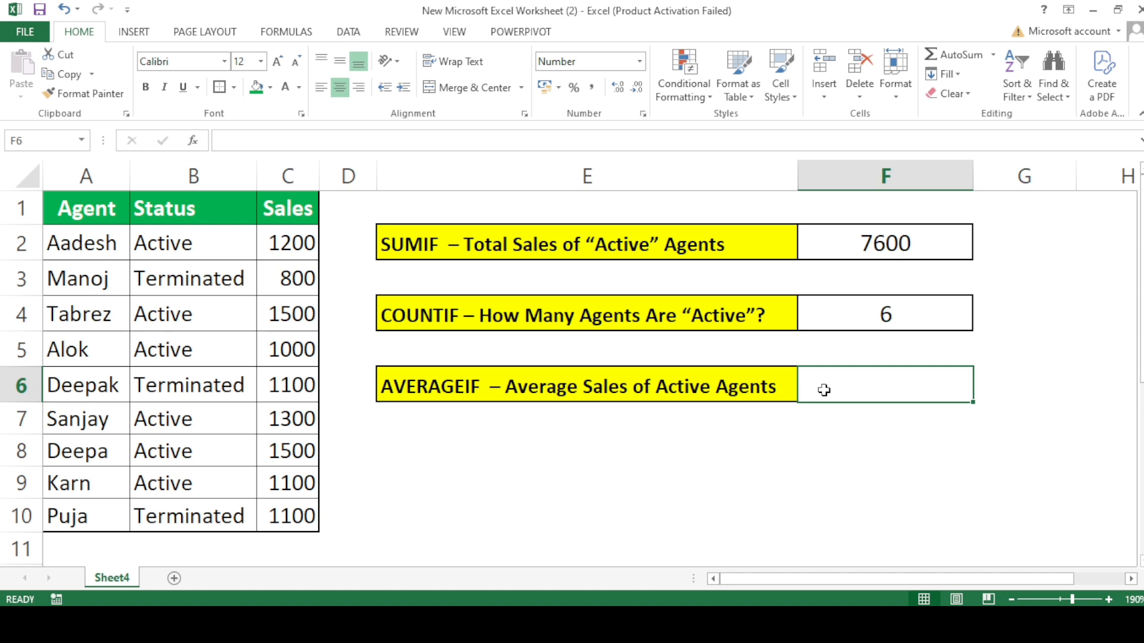
text(=)
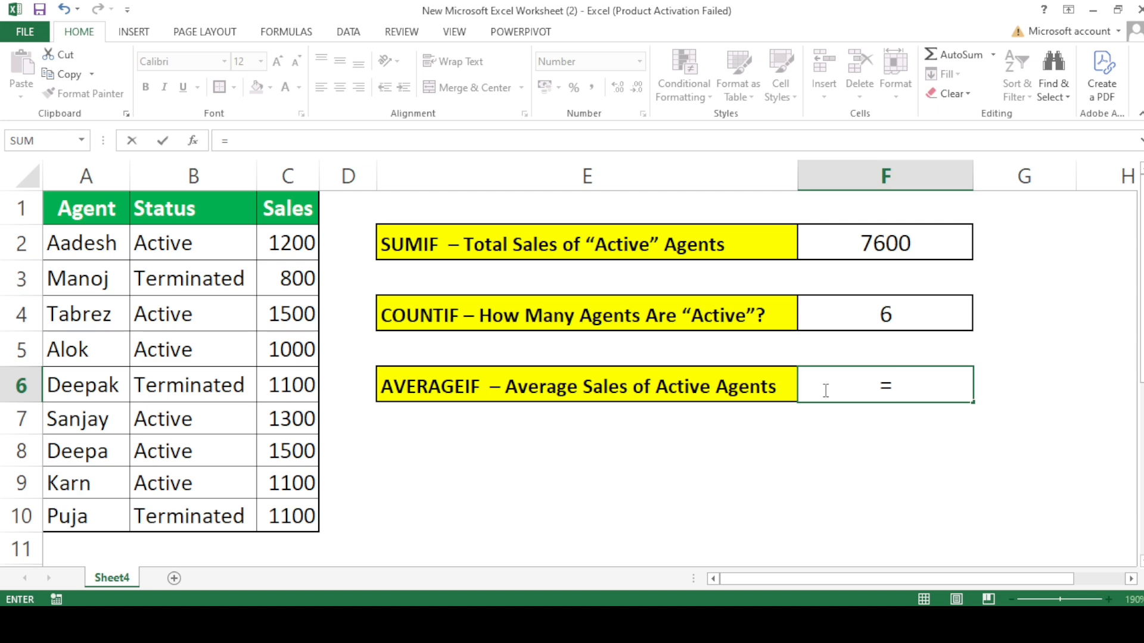
text(av)
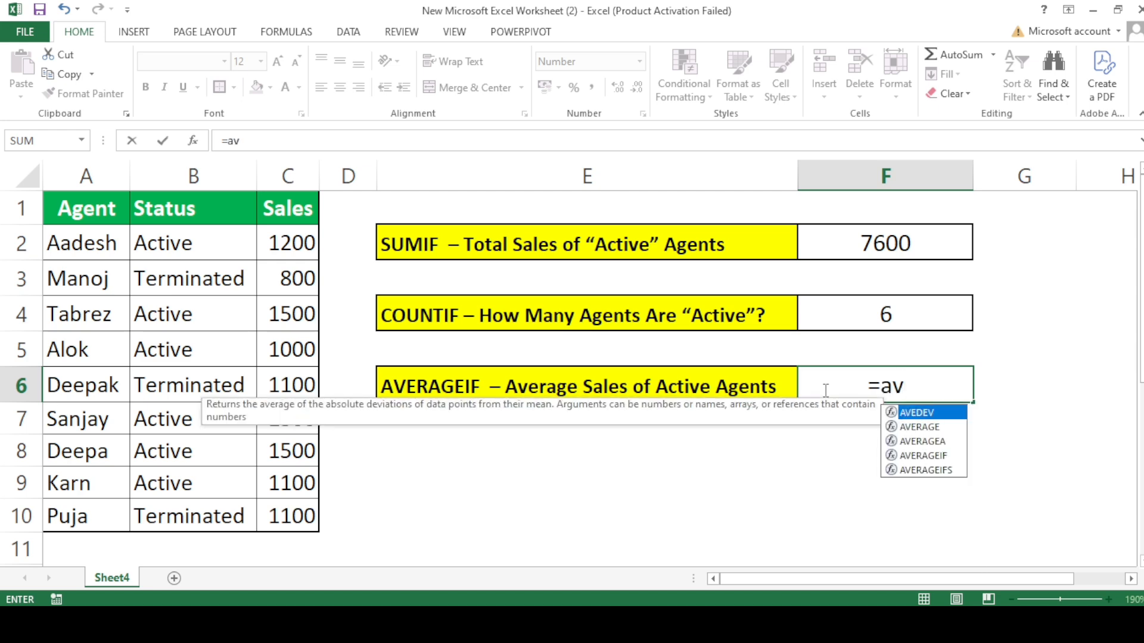
text(er)
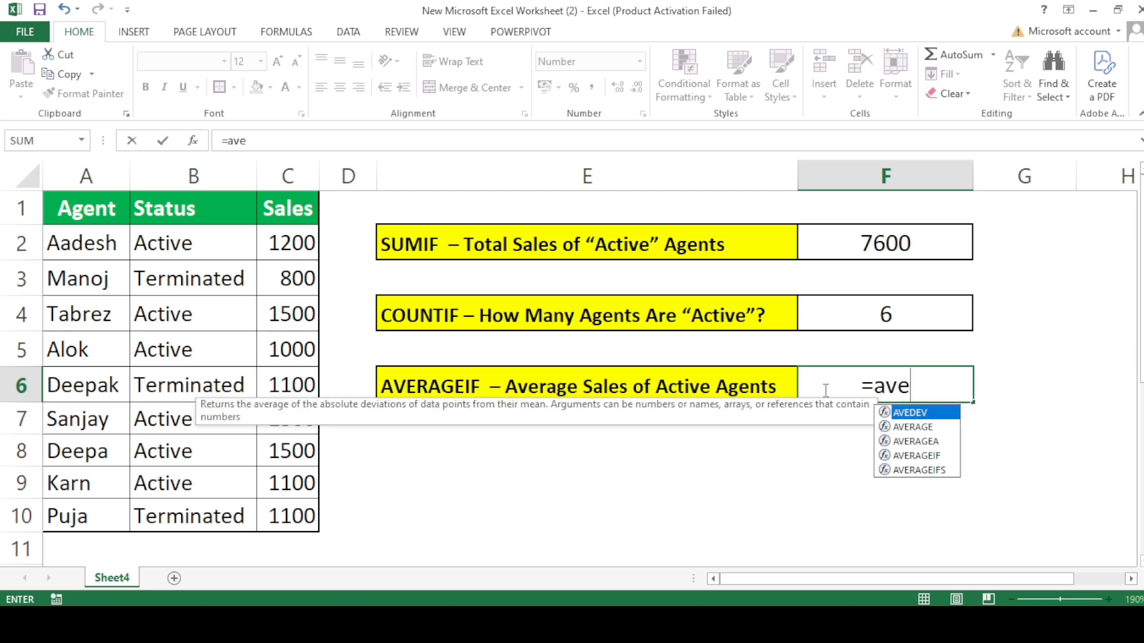
key(Down)
key(Down)
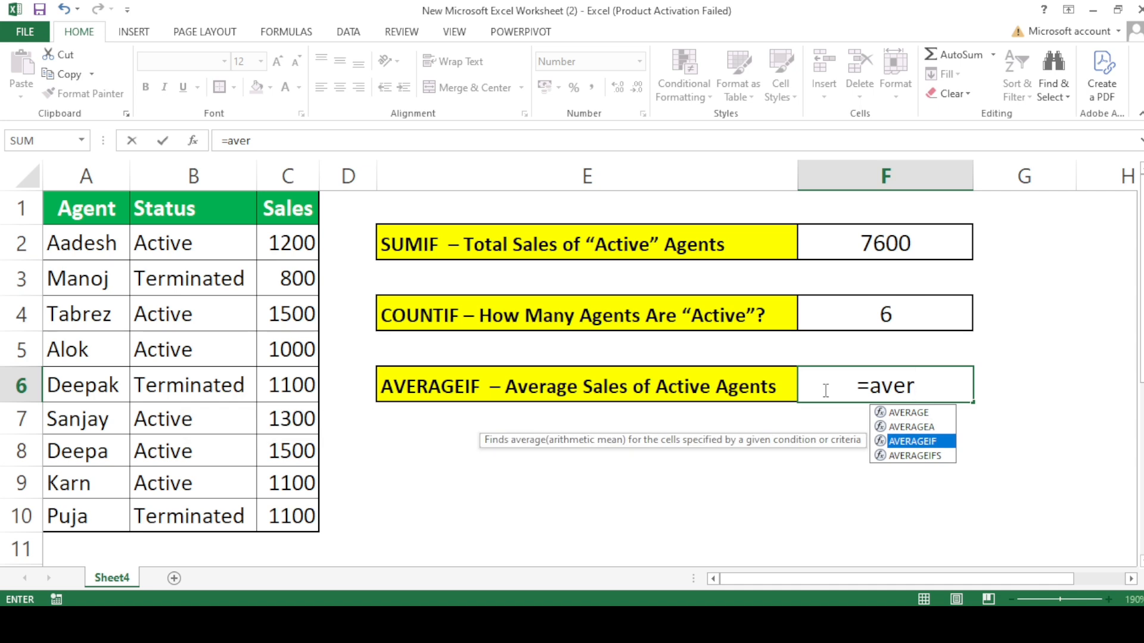
key(Tab)
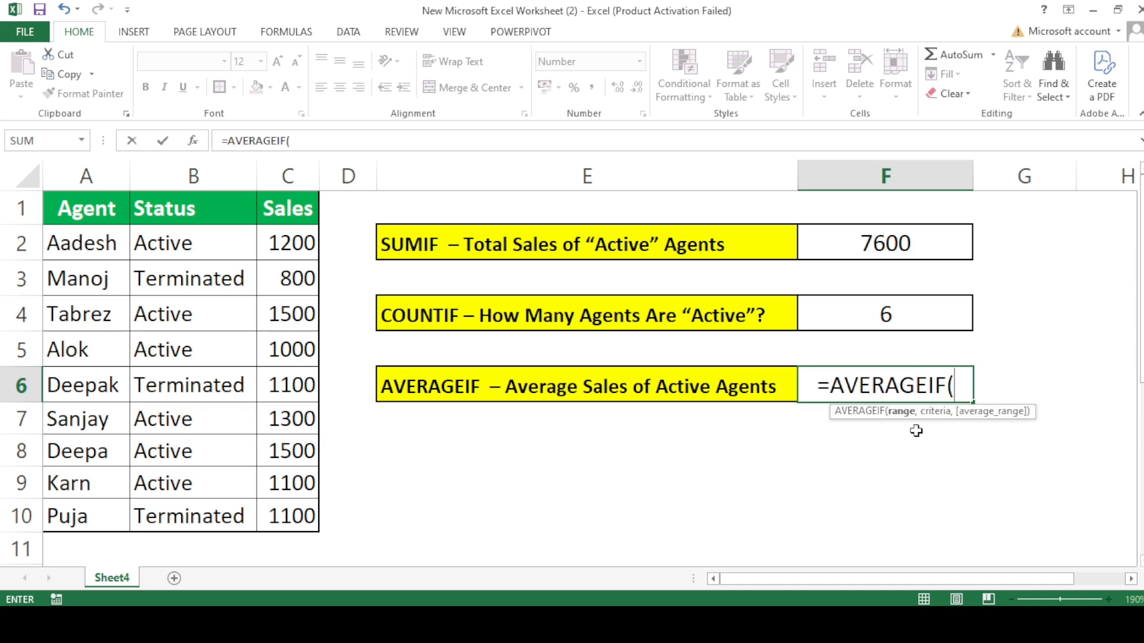
drag(167, 241, 181, 511)
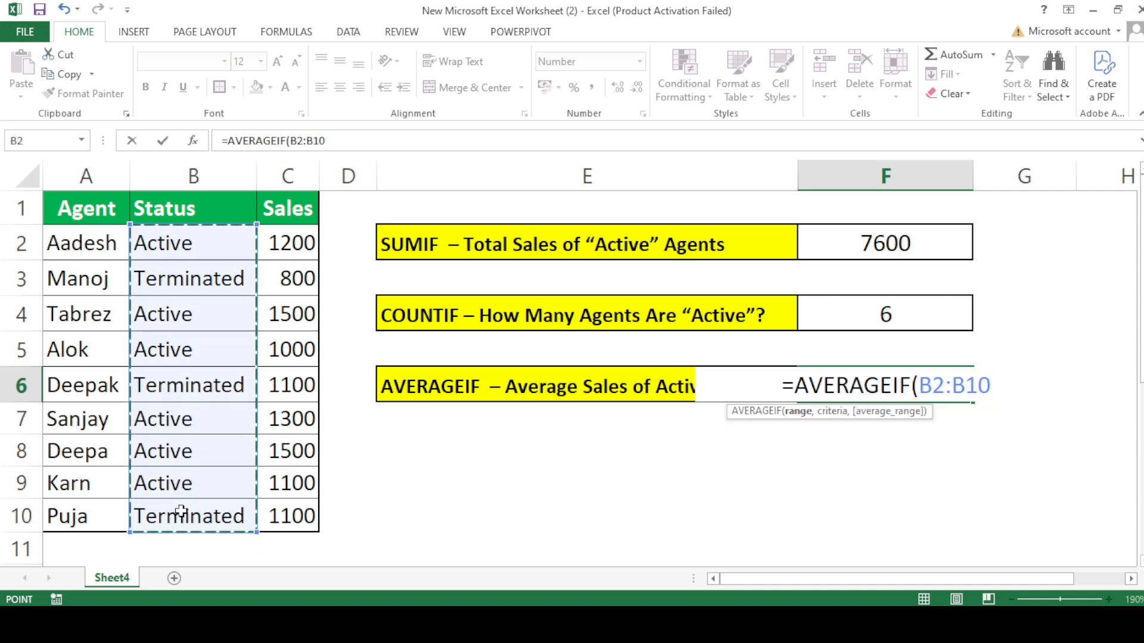
- Complete the AVERAGEIF formula in F6 with the criteria "Active" and the sales cells C2:C10 as the average range
text(,)
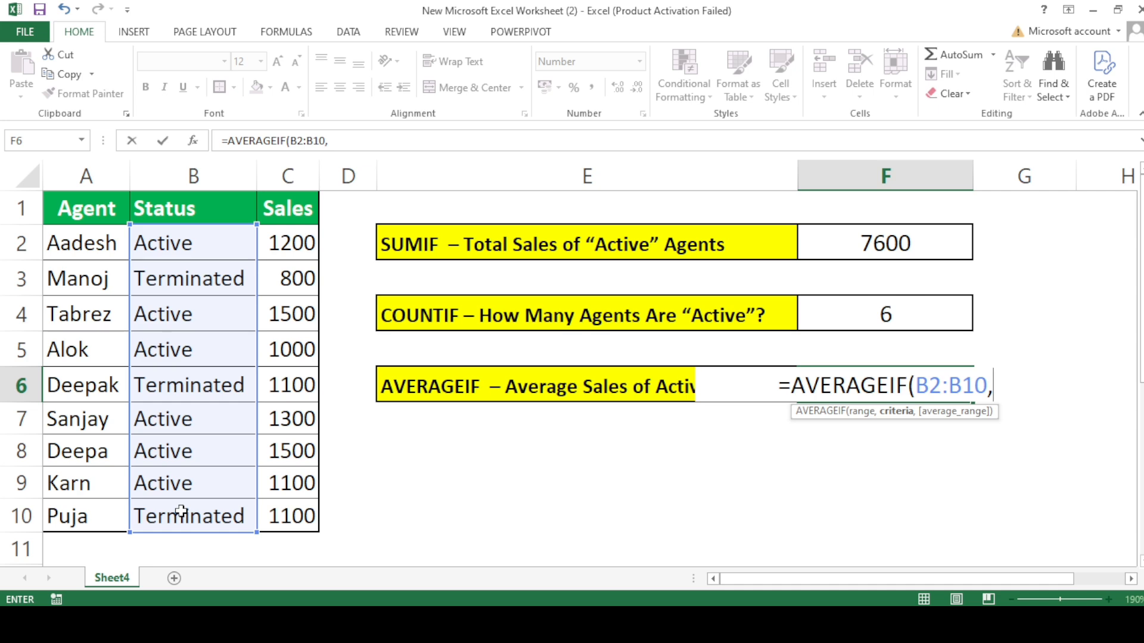
text(")
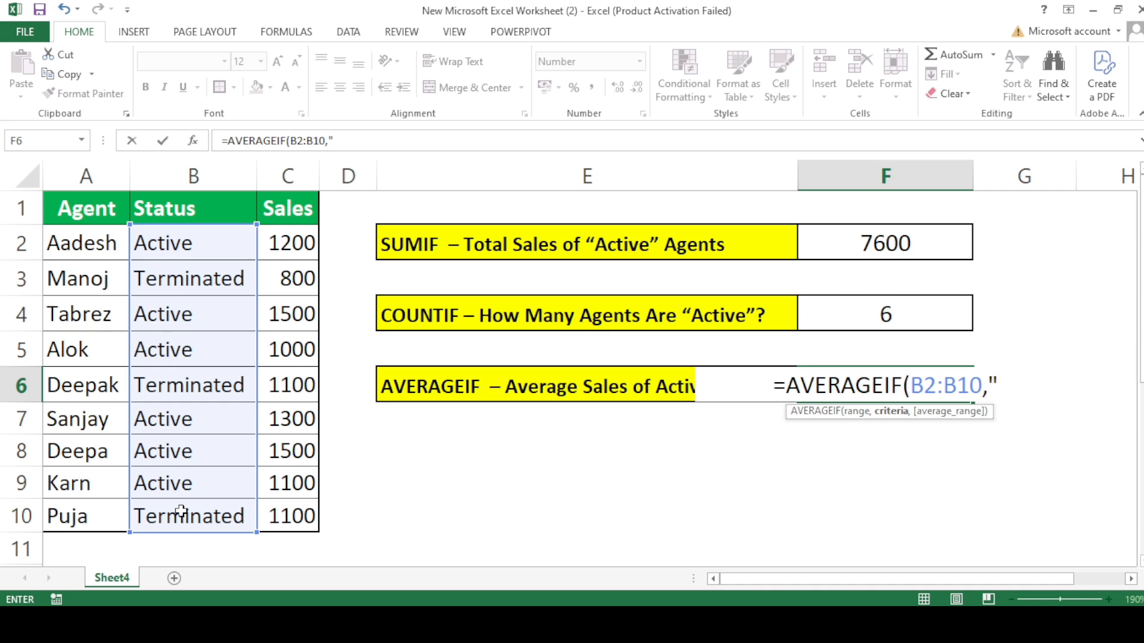
text(Ac)
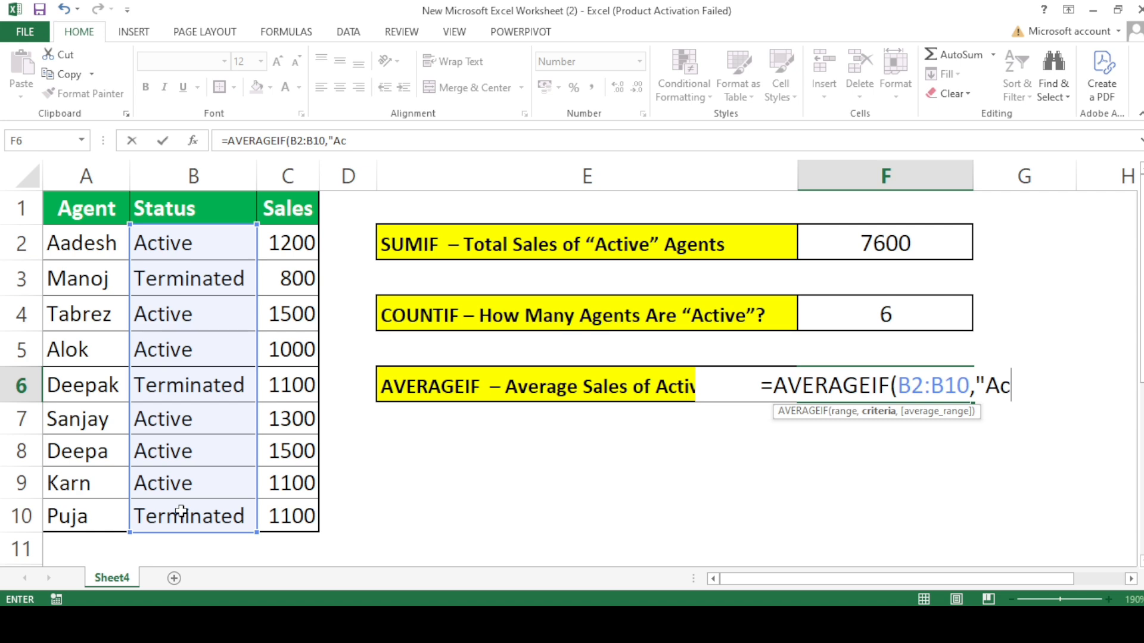
text(tive)
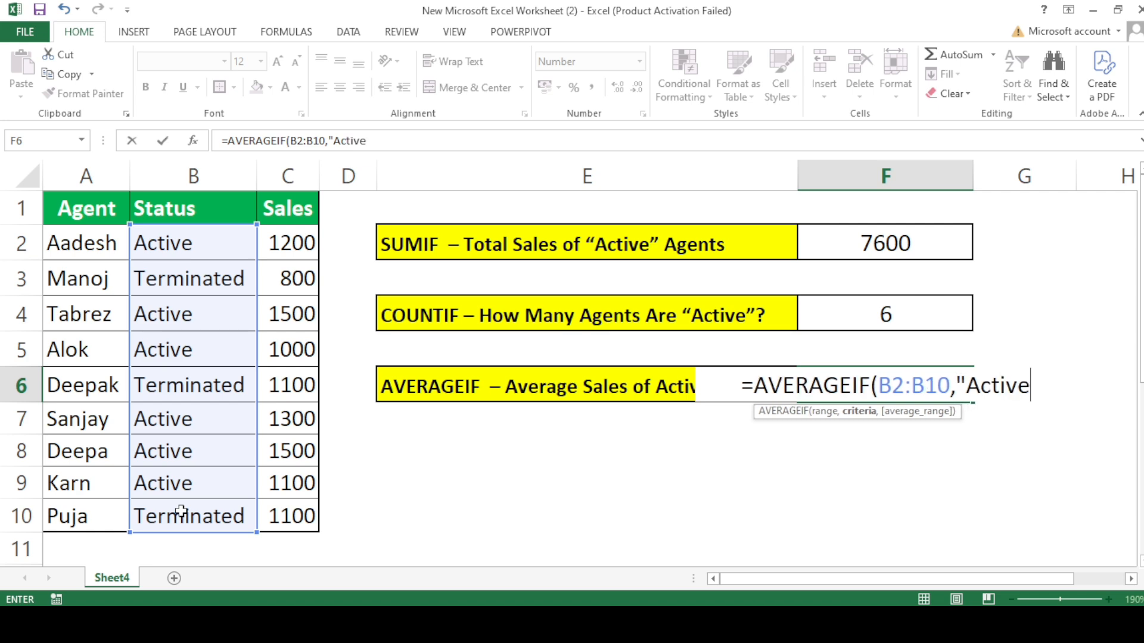
text(",)
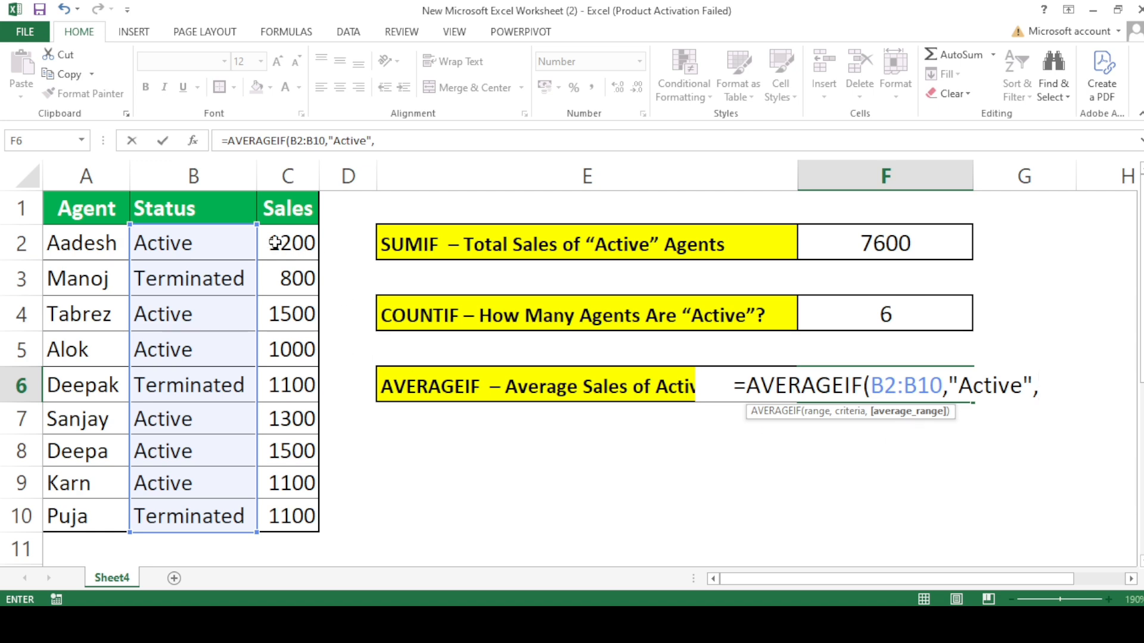
drag(280, 238, 294, 511)
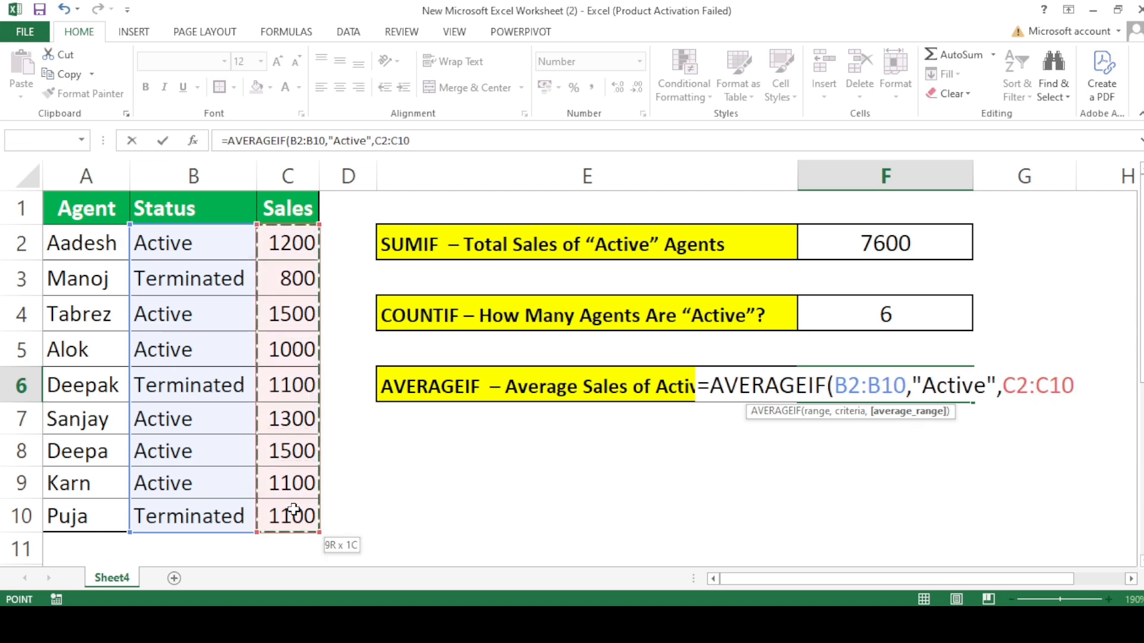
text())
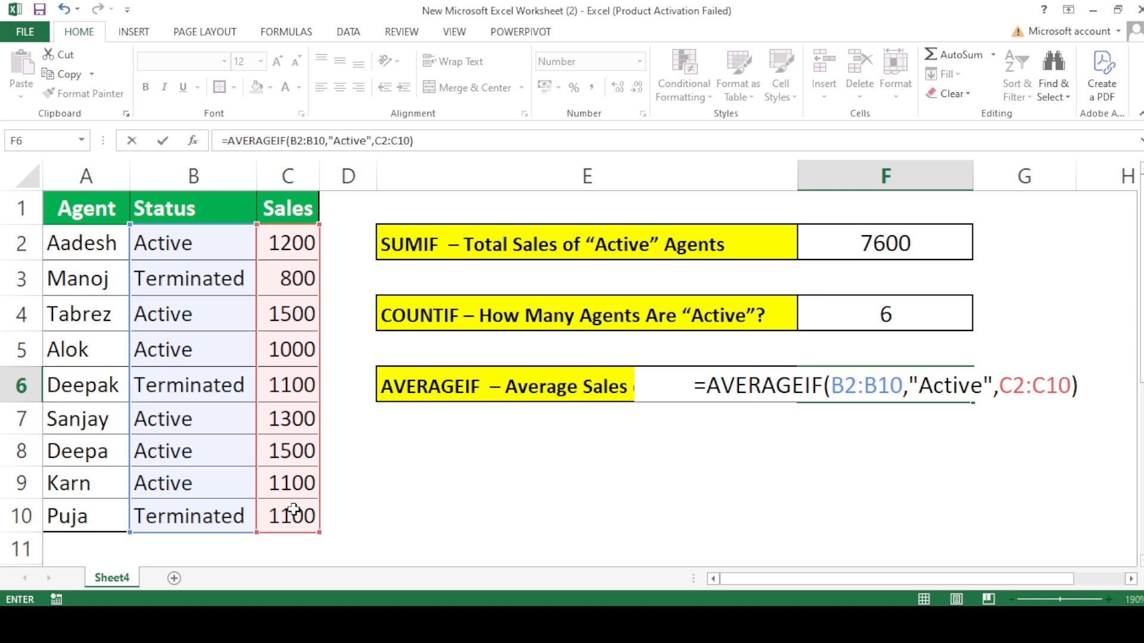
key(Return)
key(Up)
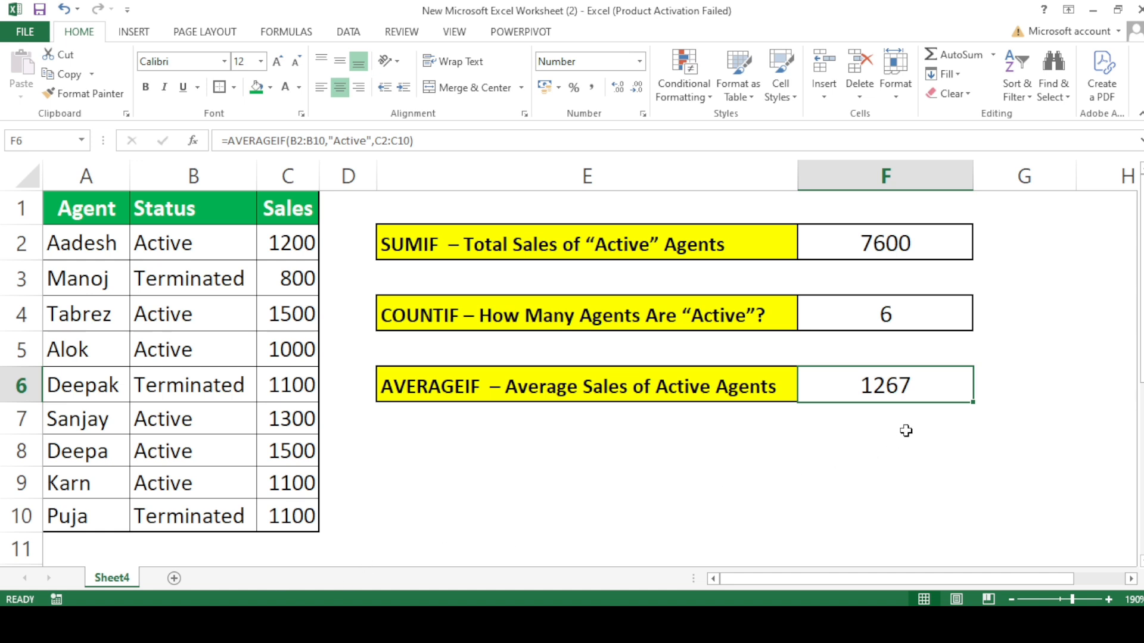
click(808, 441)
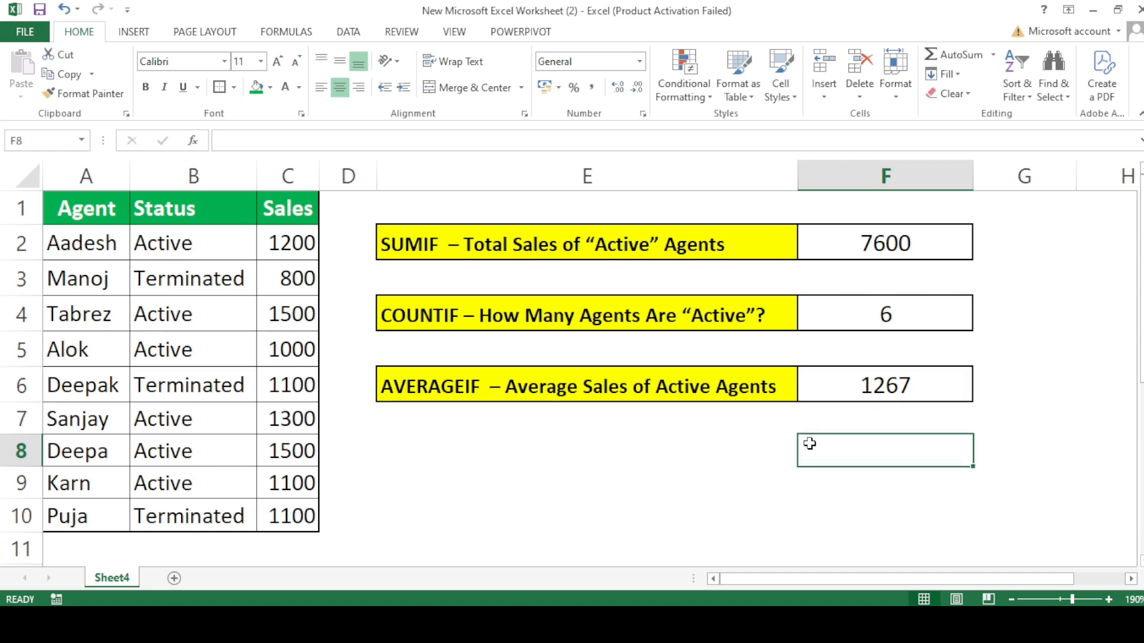
click(582, 432)
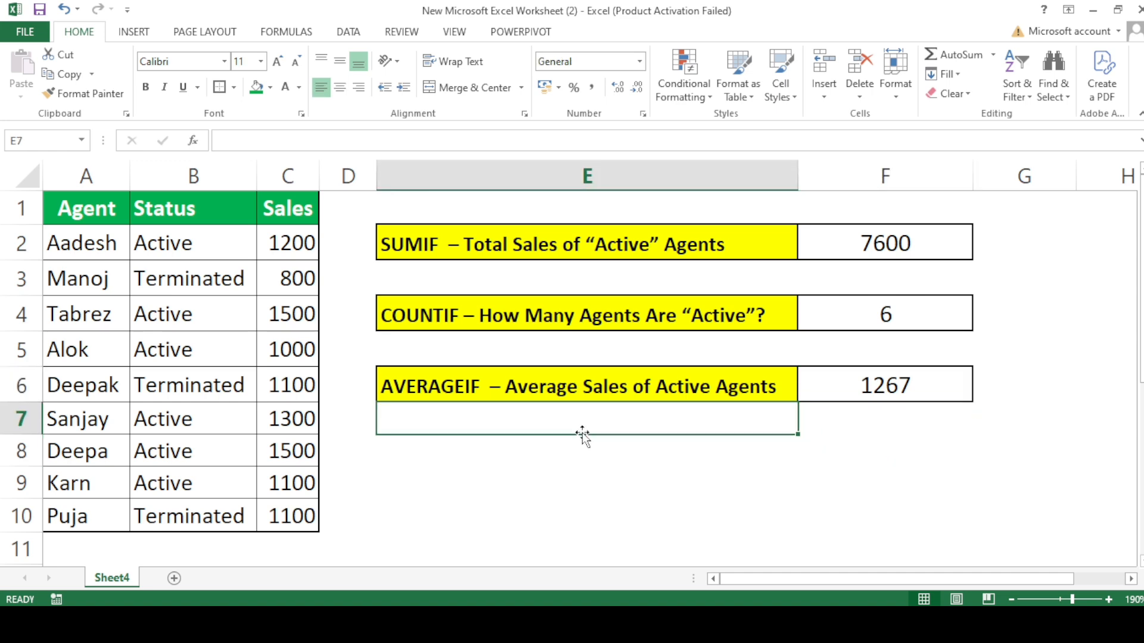